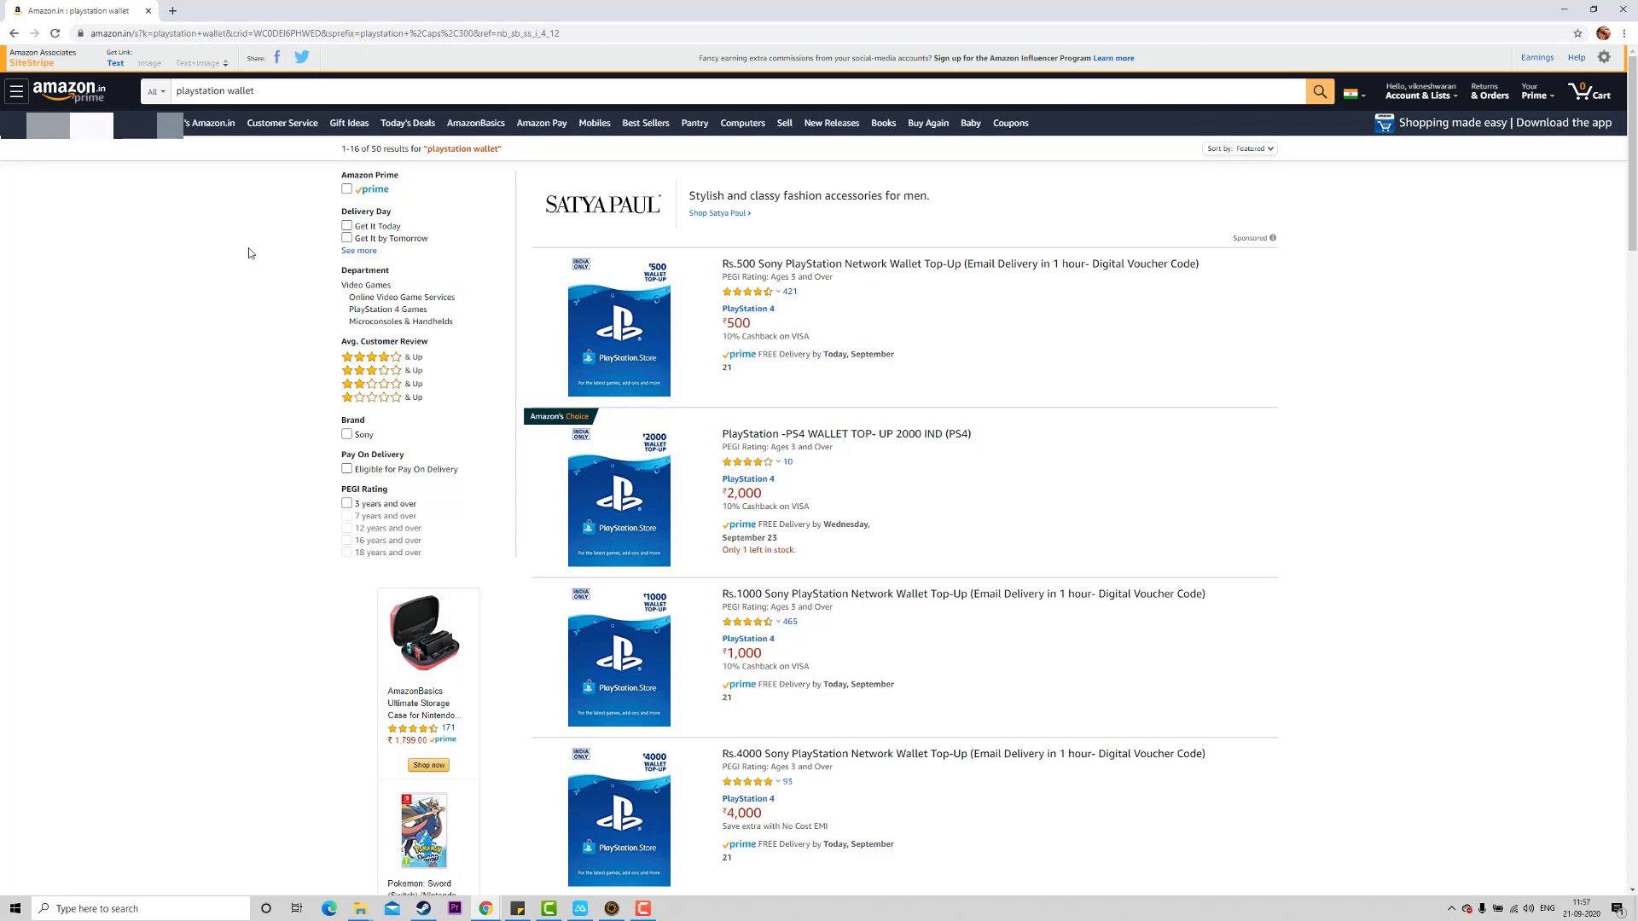
{"action": "left_click", "coordinate": [222, 90]}
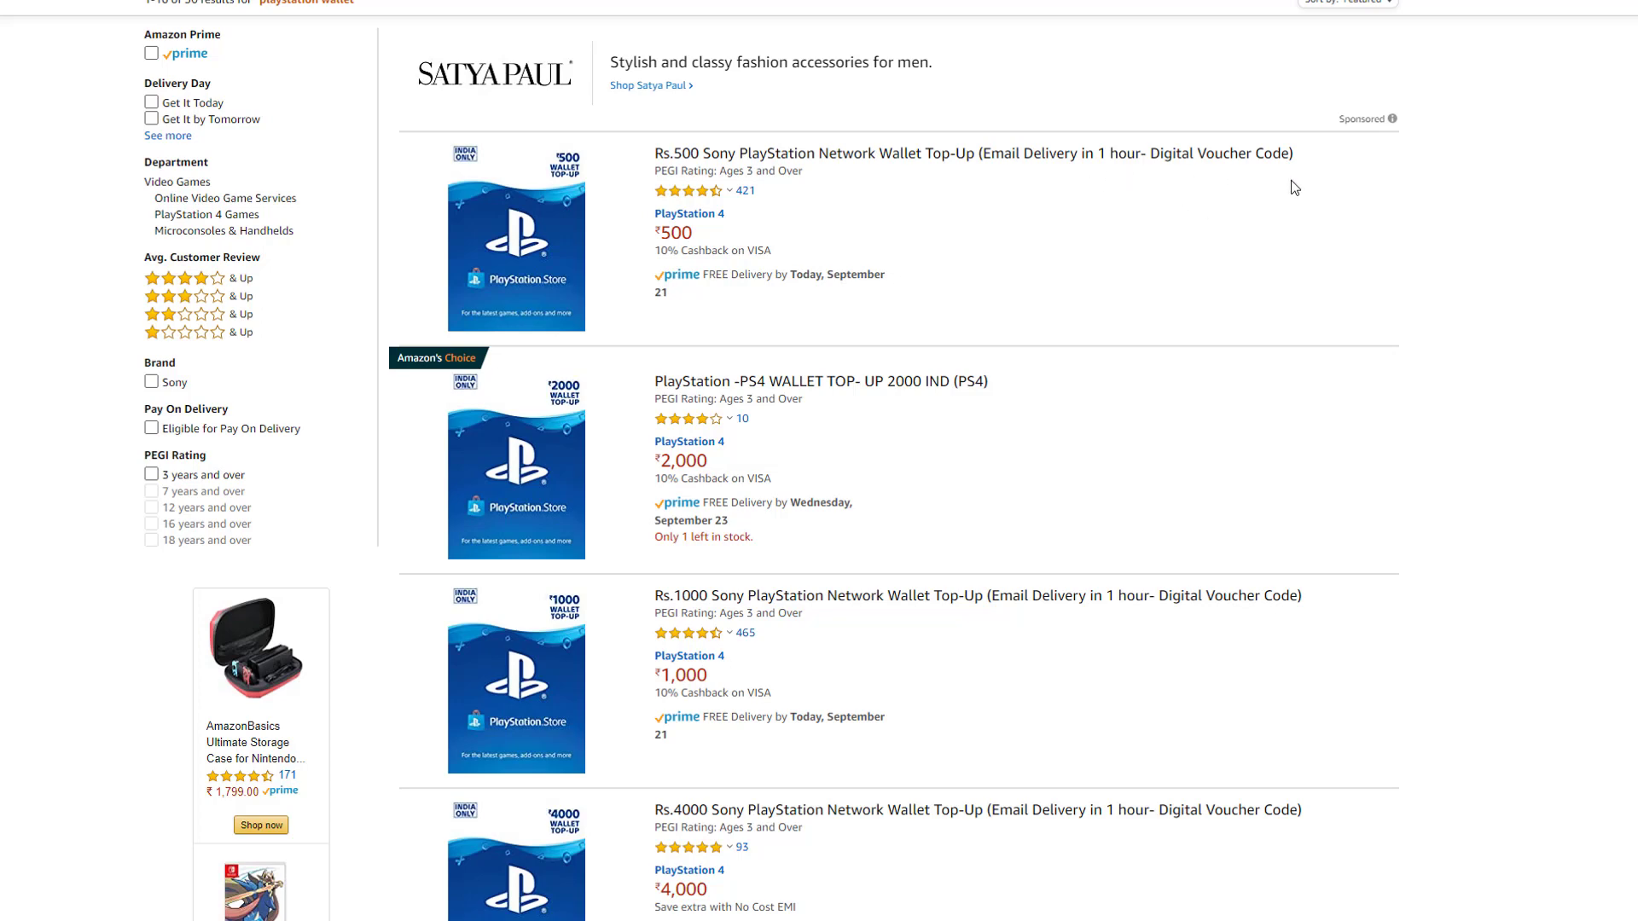
{"action": "scroll", "coordinate": [936, 270], "scroll_direction": "down", "scroll_amount": 10}
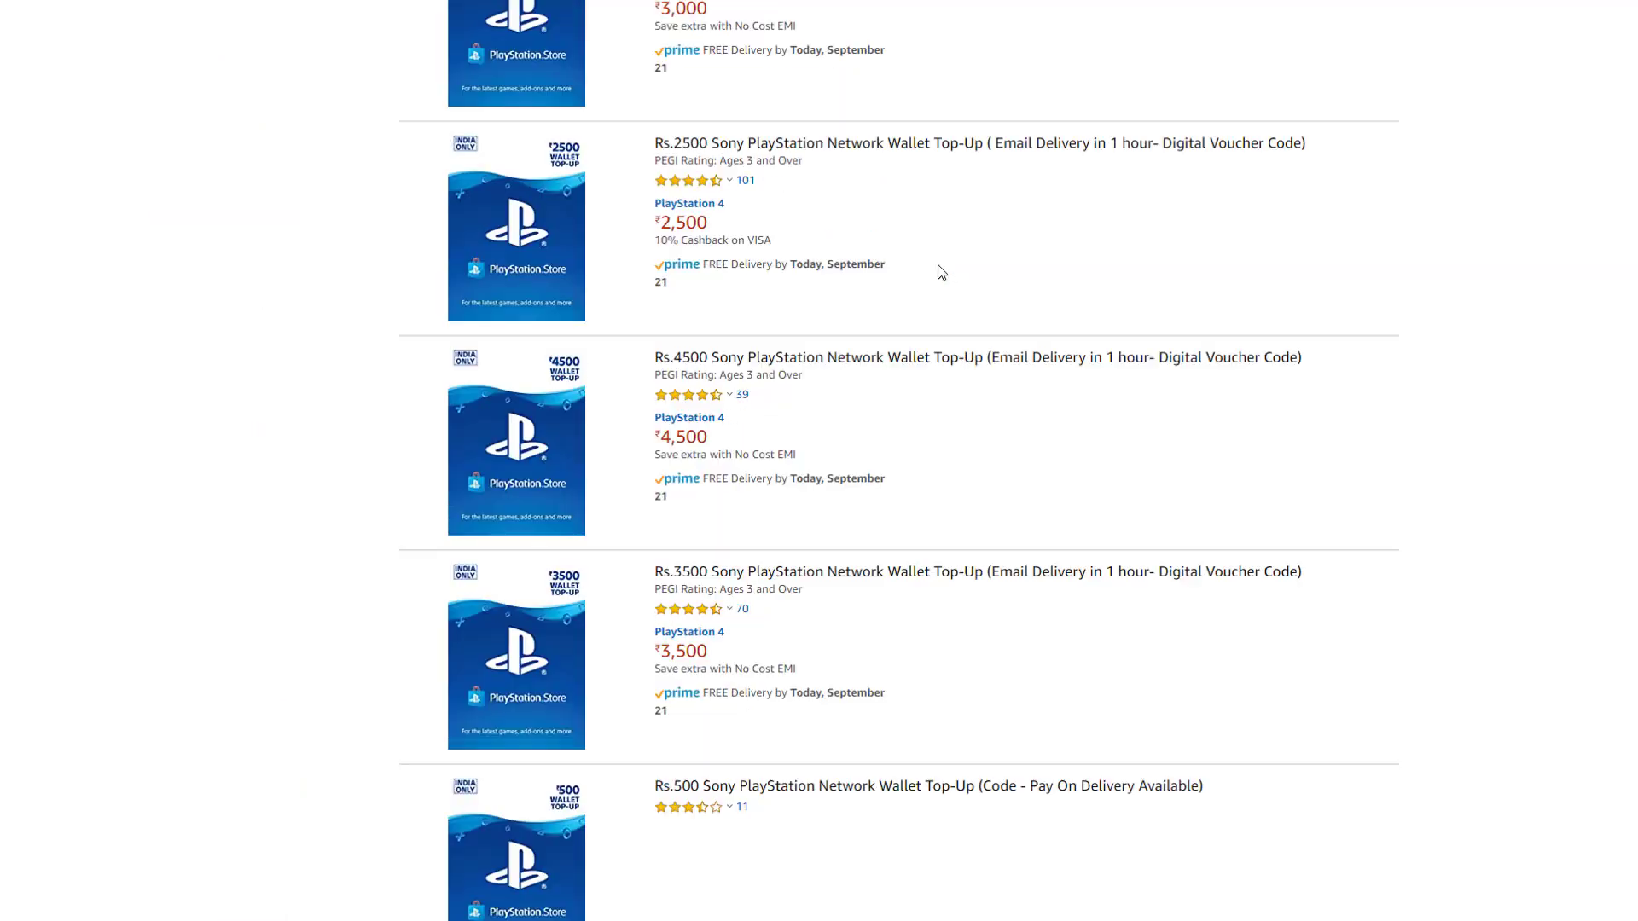
{"action": "scroll", "coordinate": [939, 269], "scroll_direction": "down", "scroll_amount": 5}
{"action": "scroll", "coordinate": [939, 269], "scroll_direction": "up", "scroll_amount": 5}
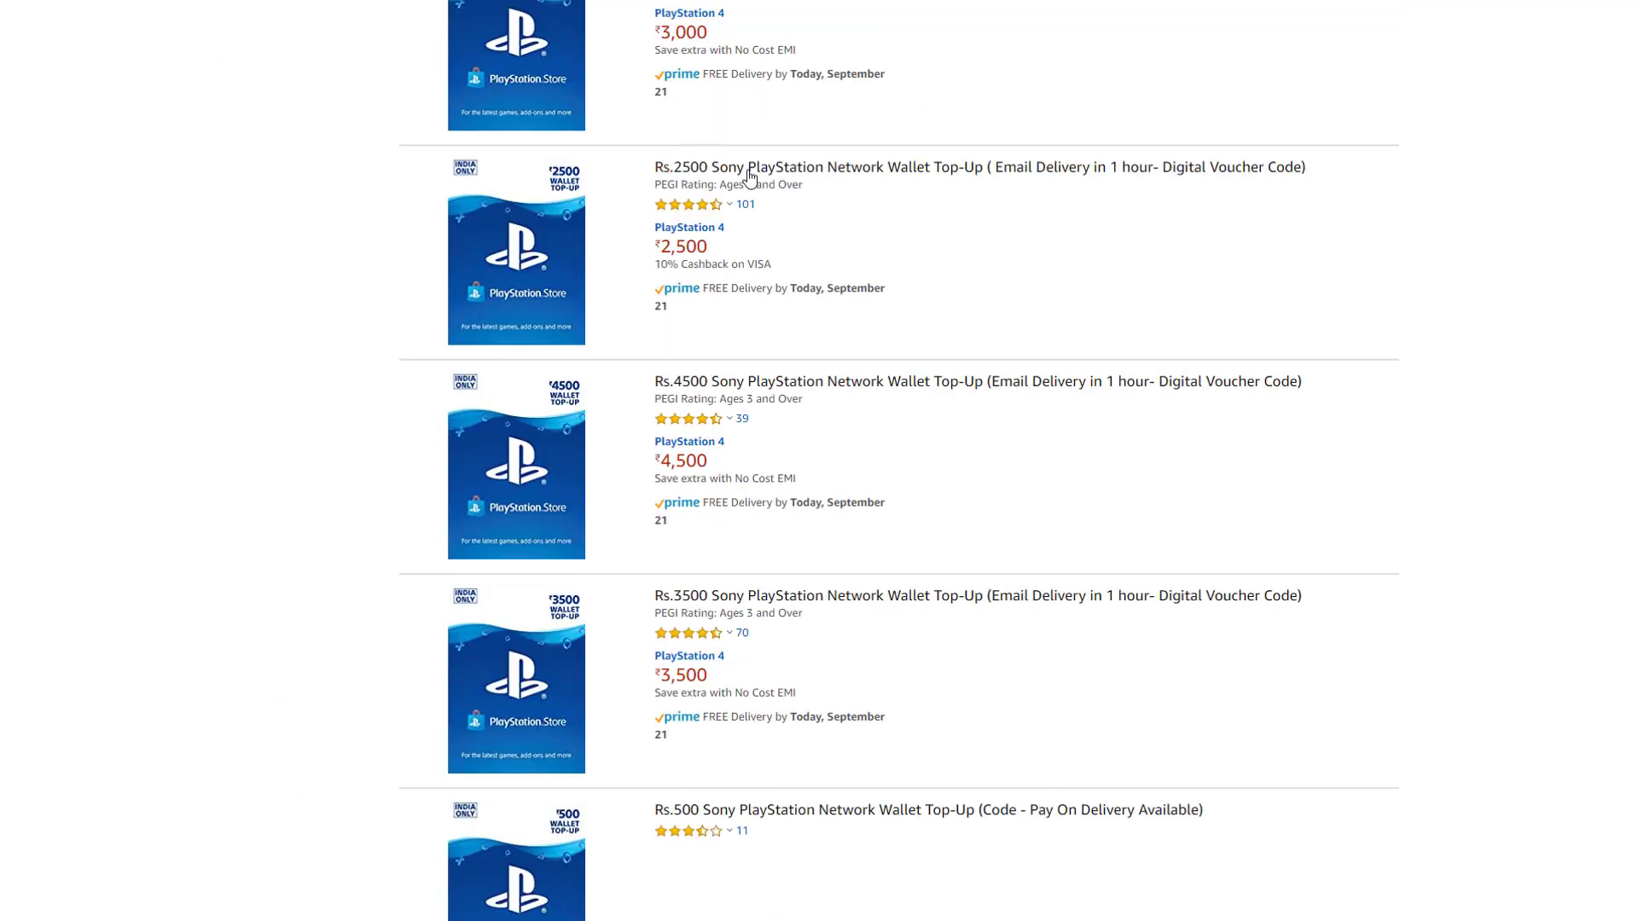
{"action": "scroll", "coordinate": [750, 179], "scroll_direction": "down", "scroll_amount": 2}
{"action": "scroll", "coordinate": [751, 179], "scroll_direction": "down", "scroll_amount": 16}
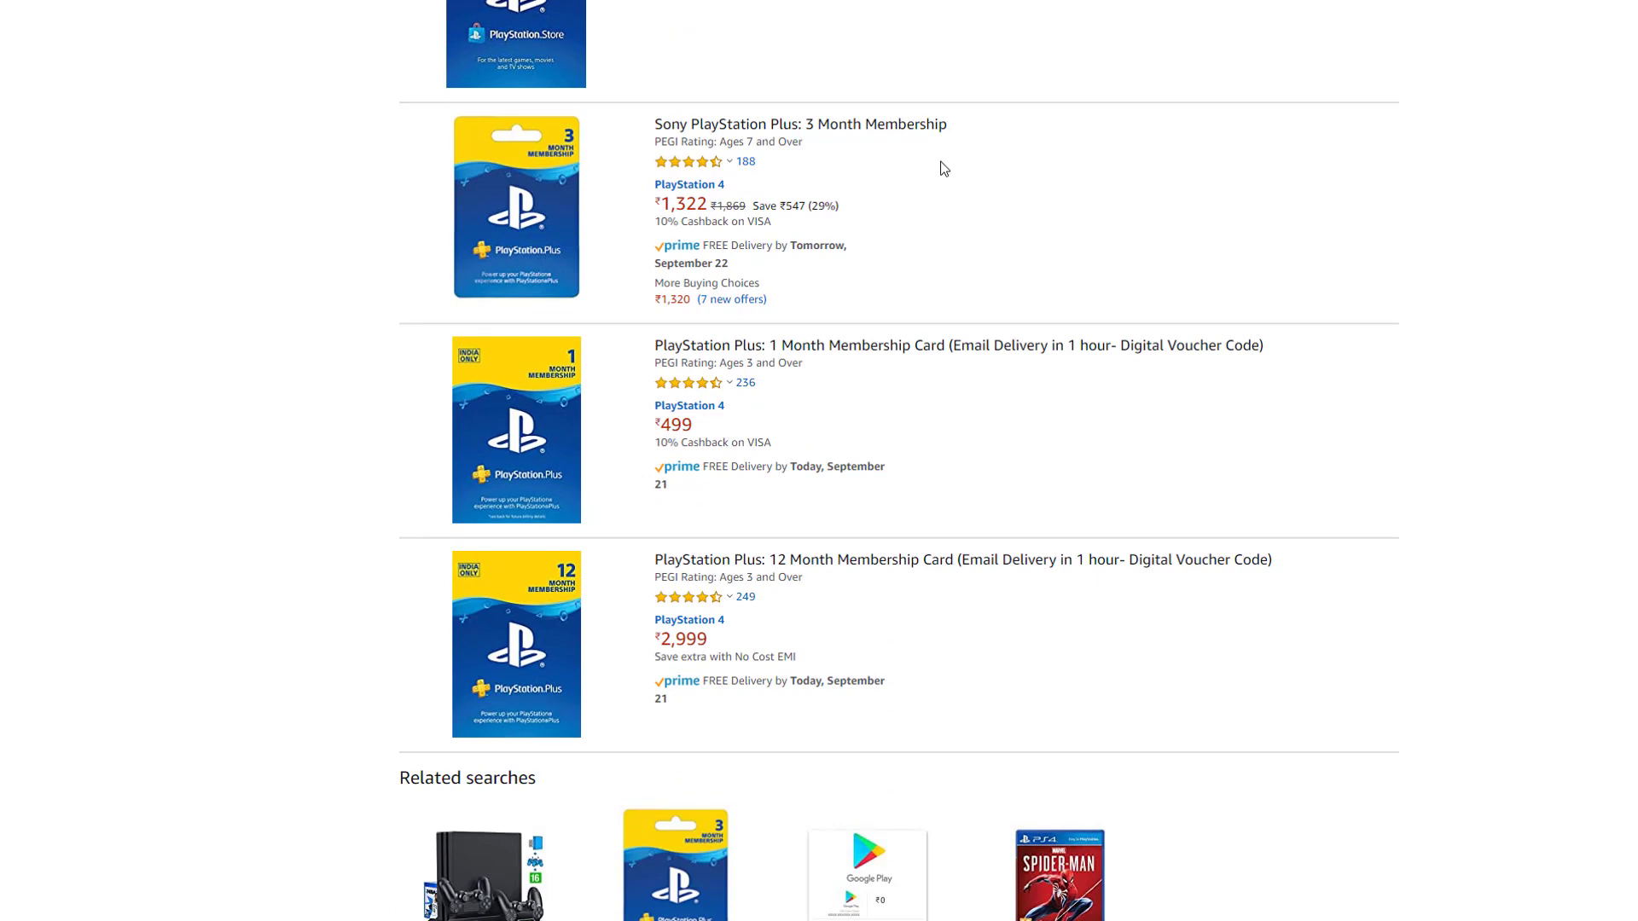
{"action": "scroll", "coordinate": [943, 168], "scroll_direction": "up", "scroll_amount": 20}
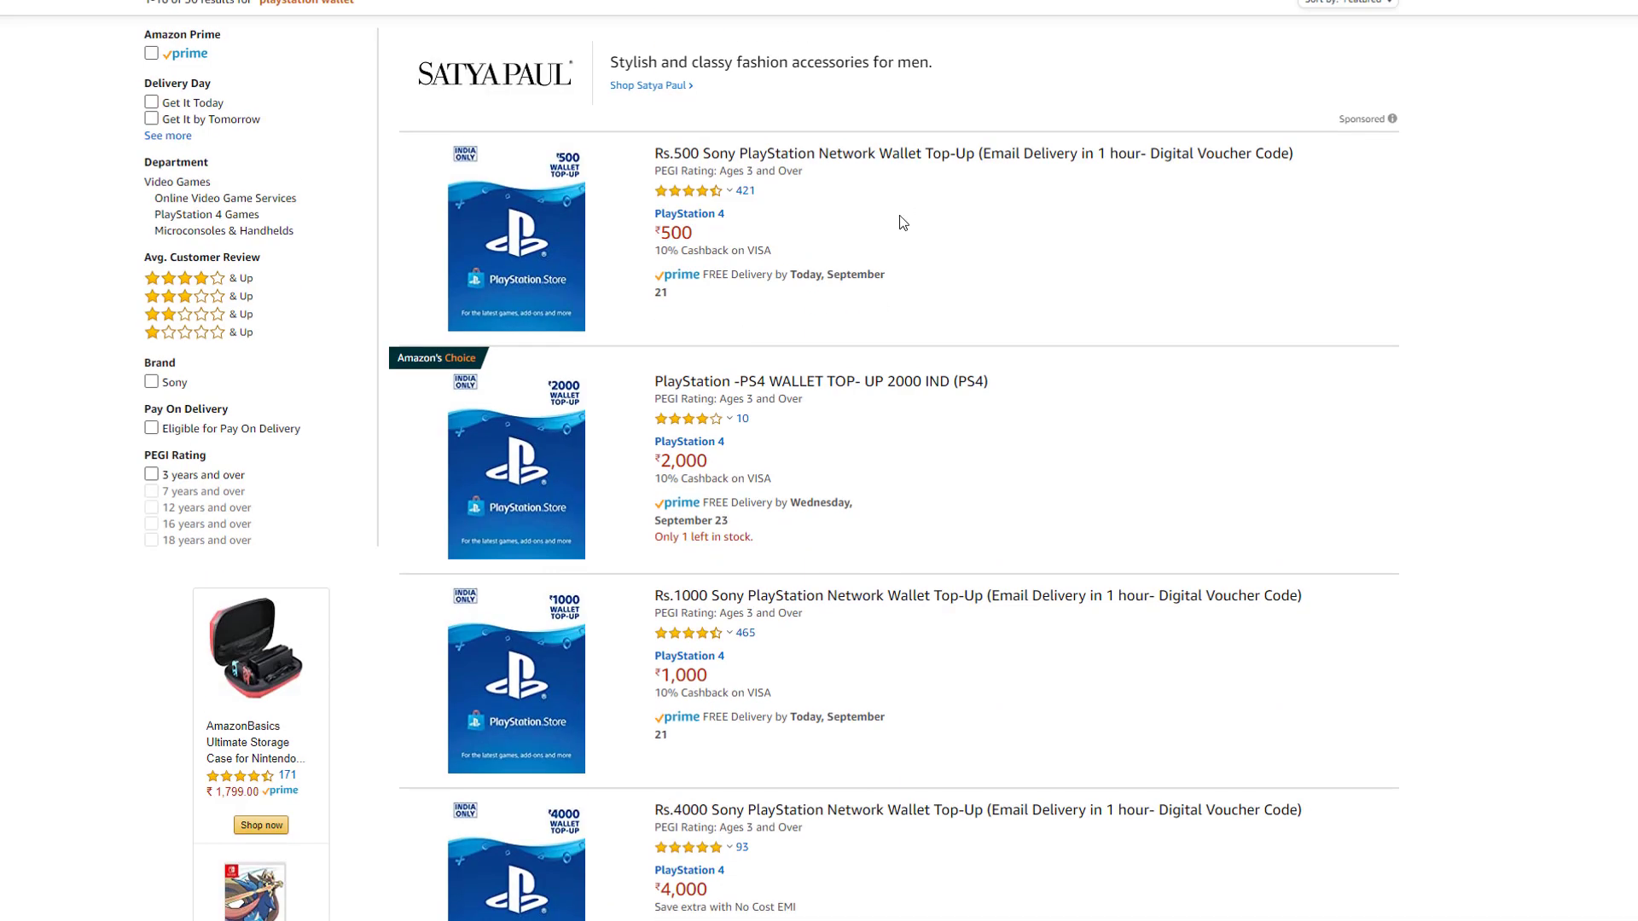
Step: Add the Rs.500 PlayStation Network wallet top-up to the Amazon.in cart and proceed to checkout
{"action": "left_click", "coordinate": [890, 164]}
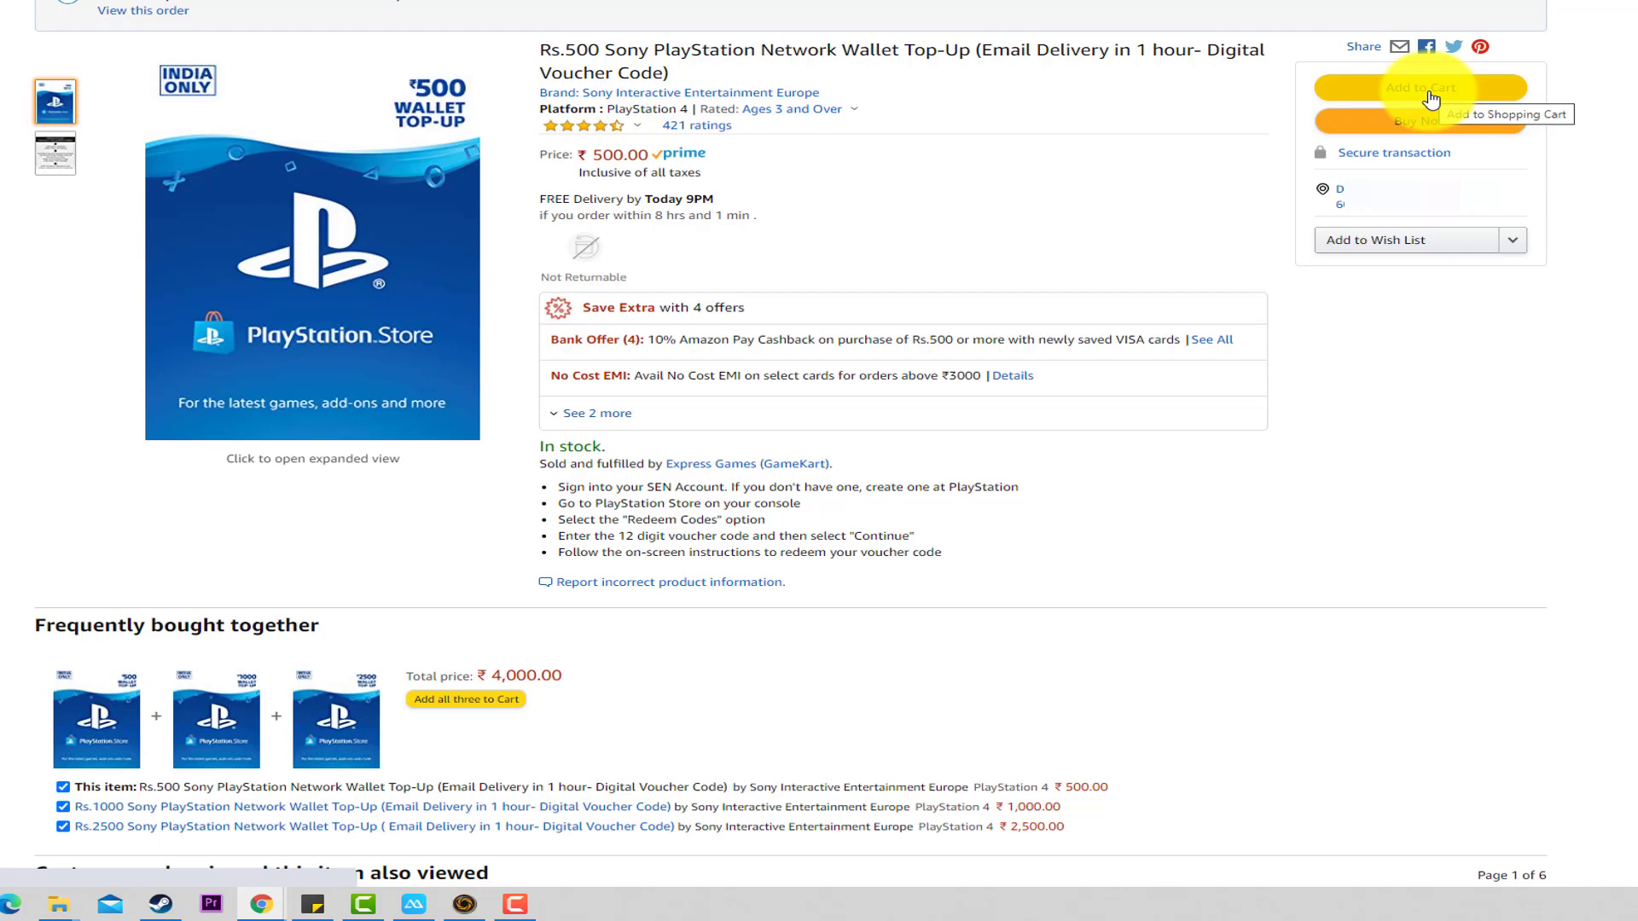
{"action": "left_click", "coordinate": [1431, 94]}
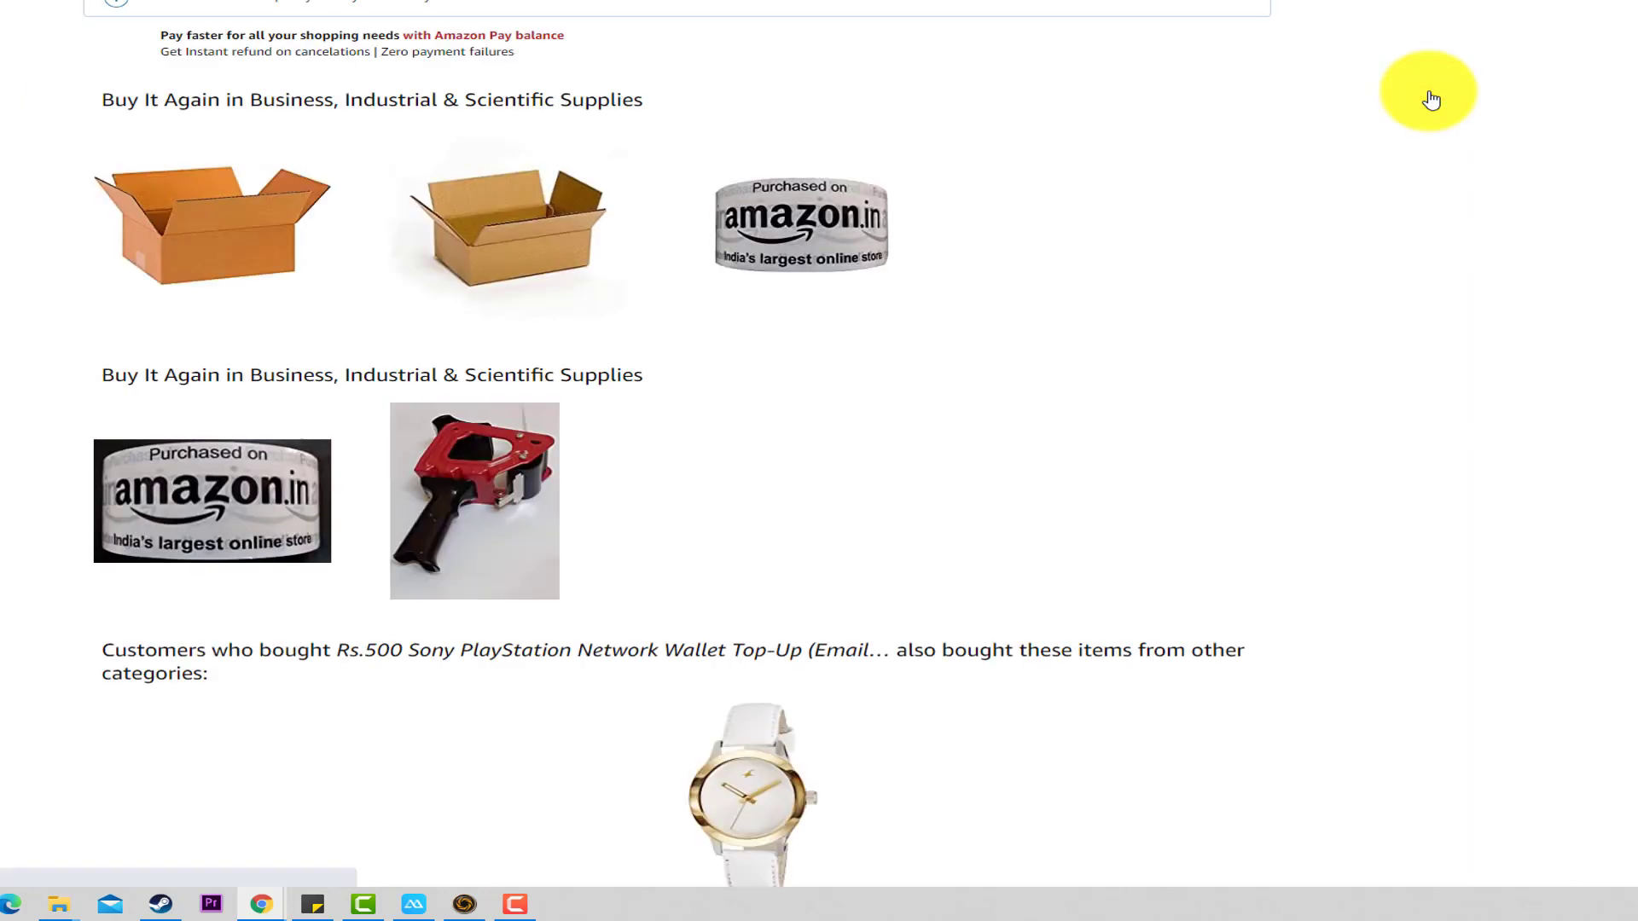
{"action": "left_click", "coordinate": [1151, 96]}
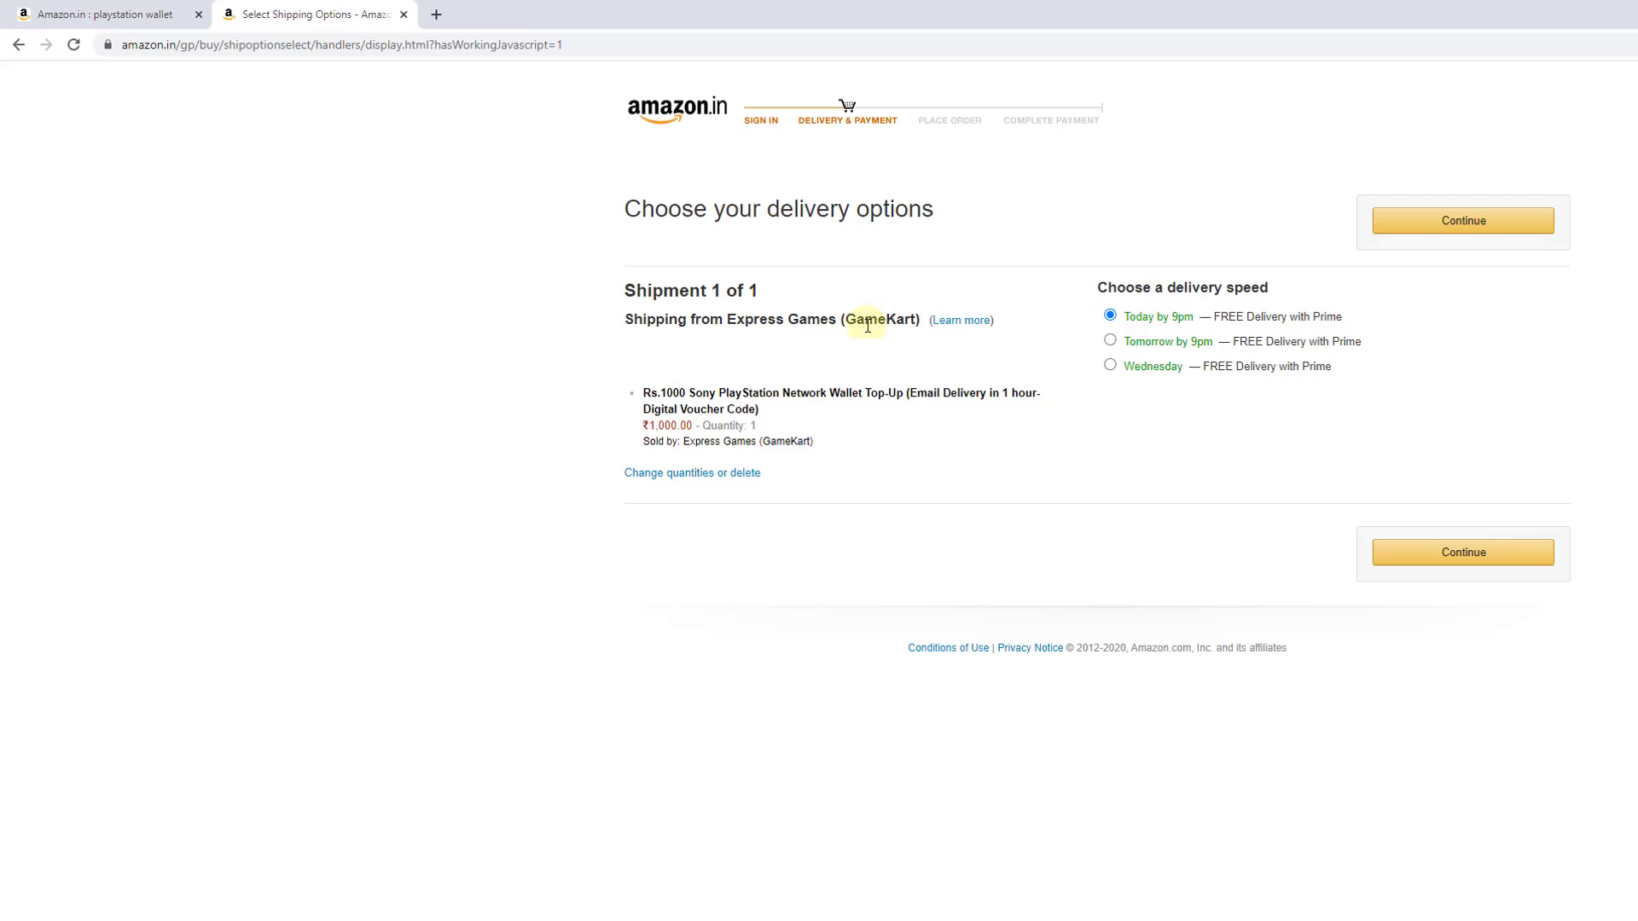
Step: Accept the delivery option and payment method, with ₹238 Amazon Pay balance applied
{"action": "left_click", "coordinate": [940, 431]}
{"action": "left_click", "coordinate": [1471, 229]}
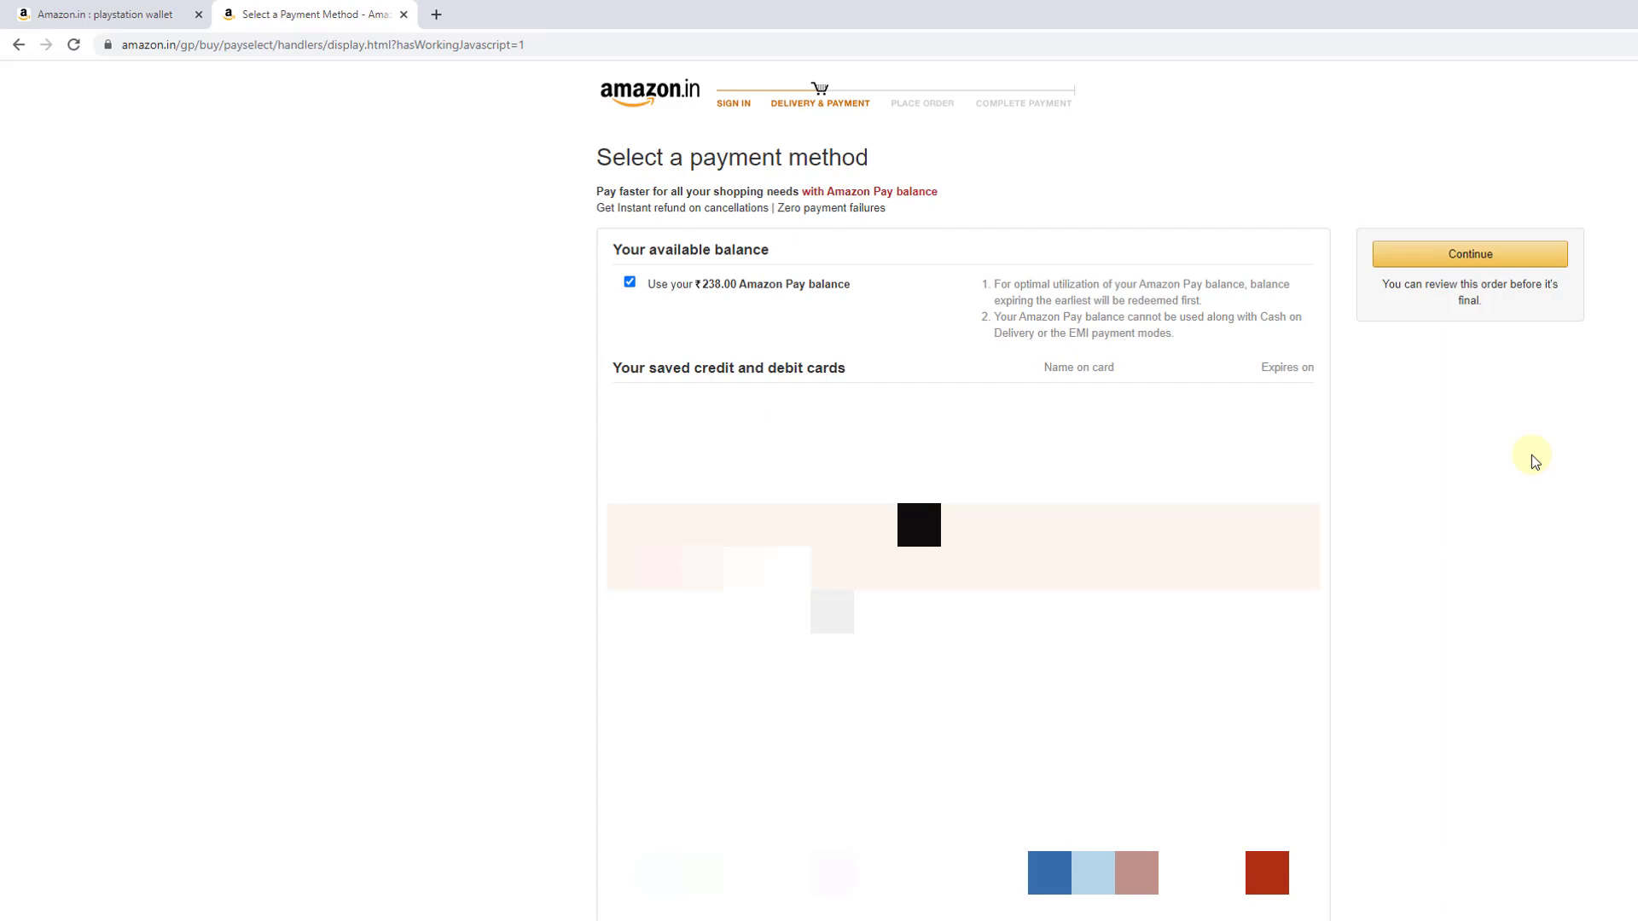
{"action": "left_click", "coordinate": [1477, 258]}
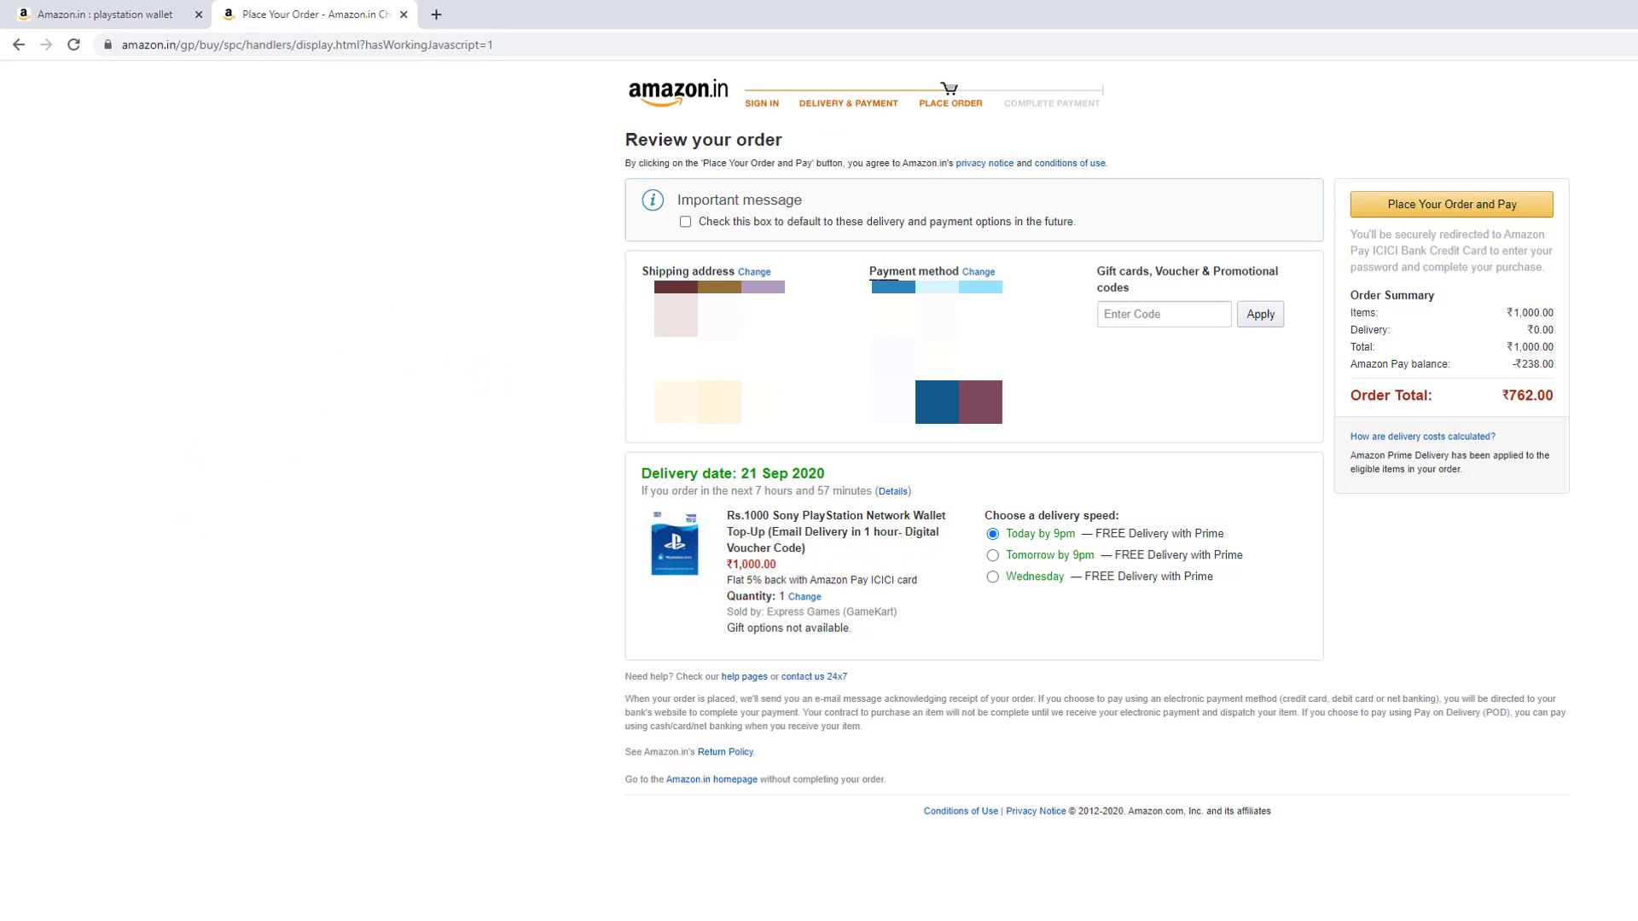
Step: Place and pay for the ₹762 PlayStation wallet top-up order
{"action": "left_click", "coordinate": [1493, 213]}
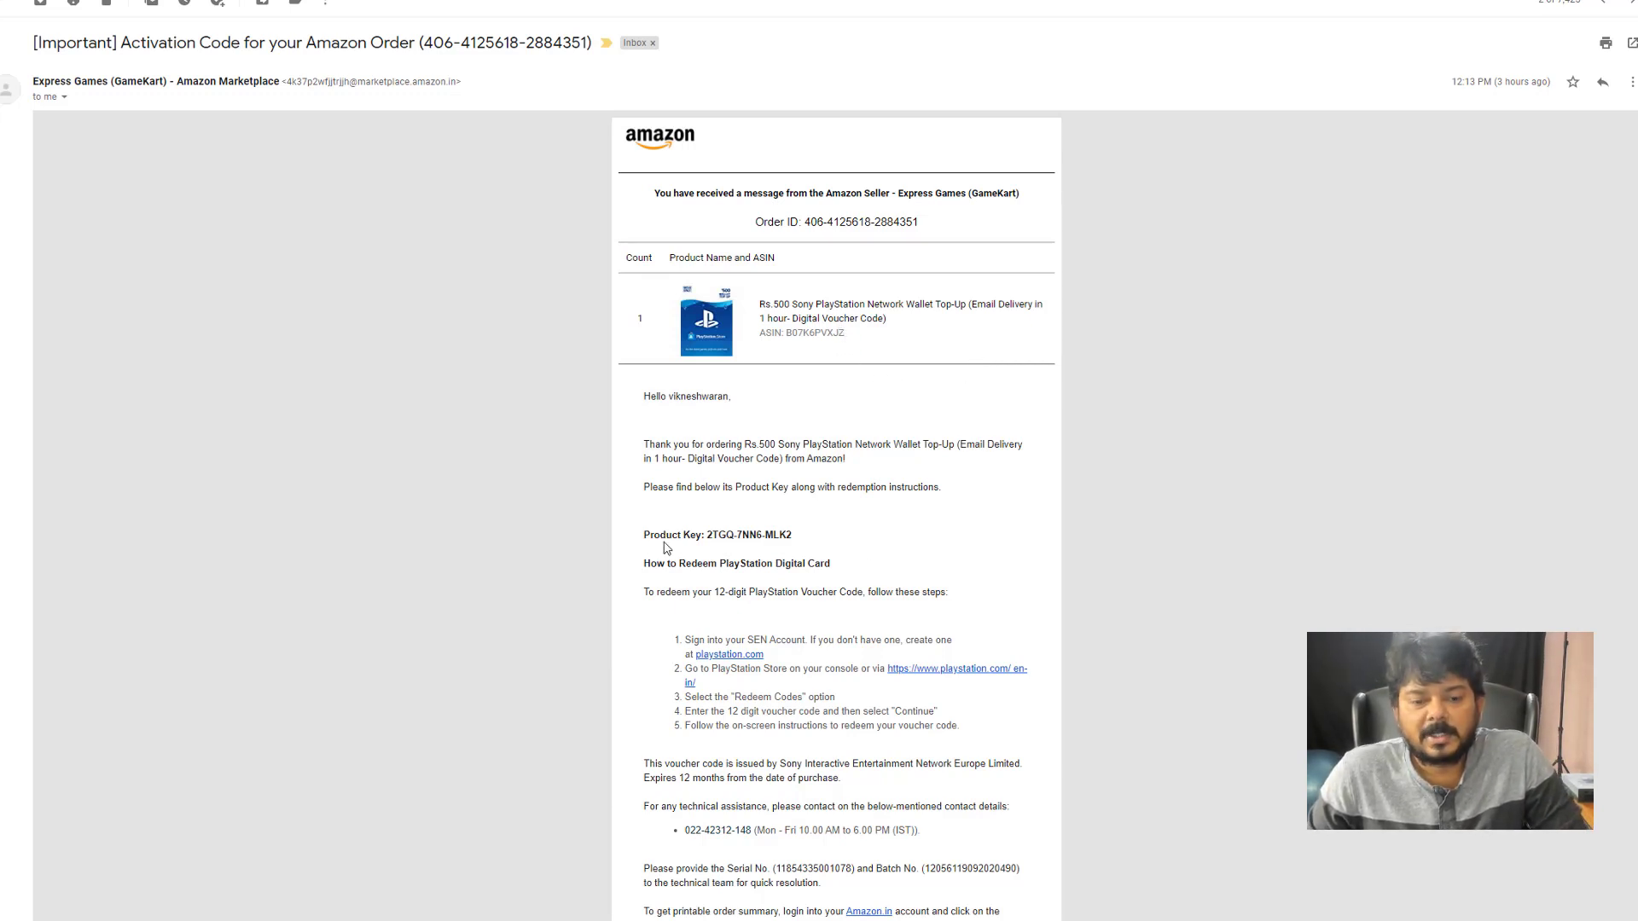
Step: Select the product key in the seller's activation-code e-mail
{"action": "left_click_drag", "start_coordinate": [632, 538], "coordinate": [814, 556]}
{"action": "left_click", "coordinate": [814, 556]}
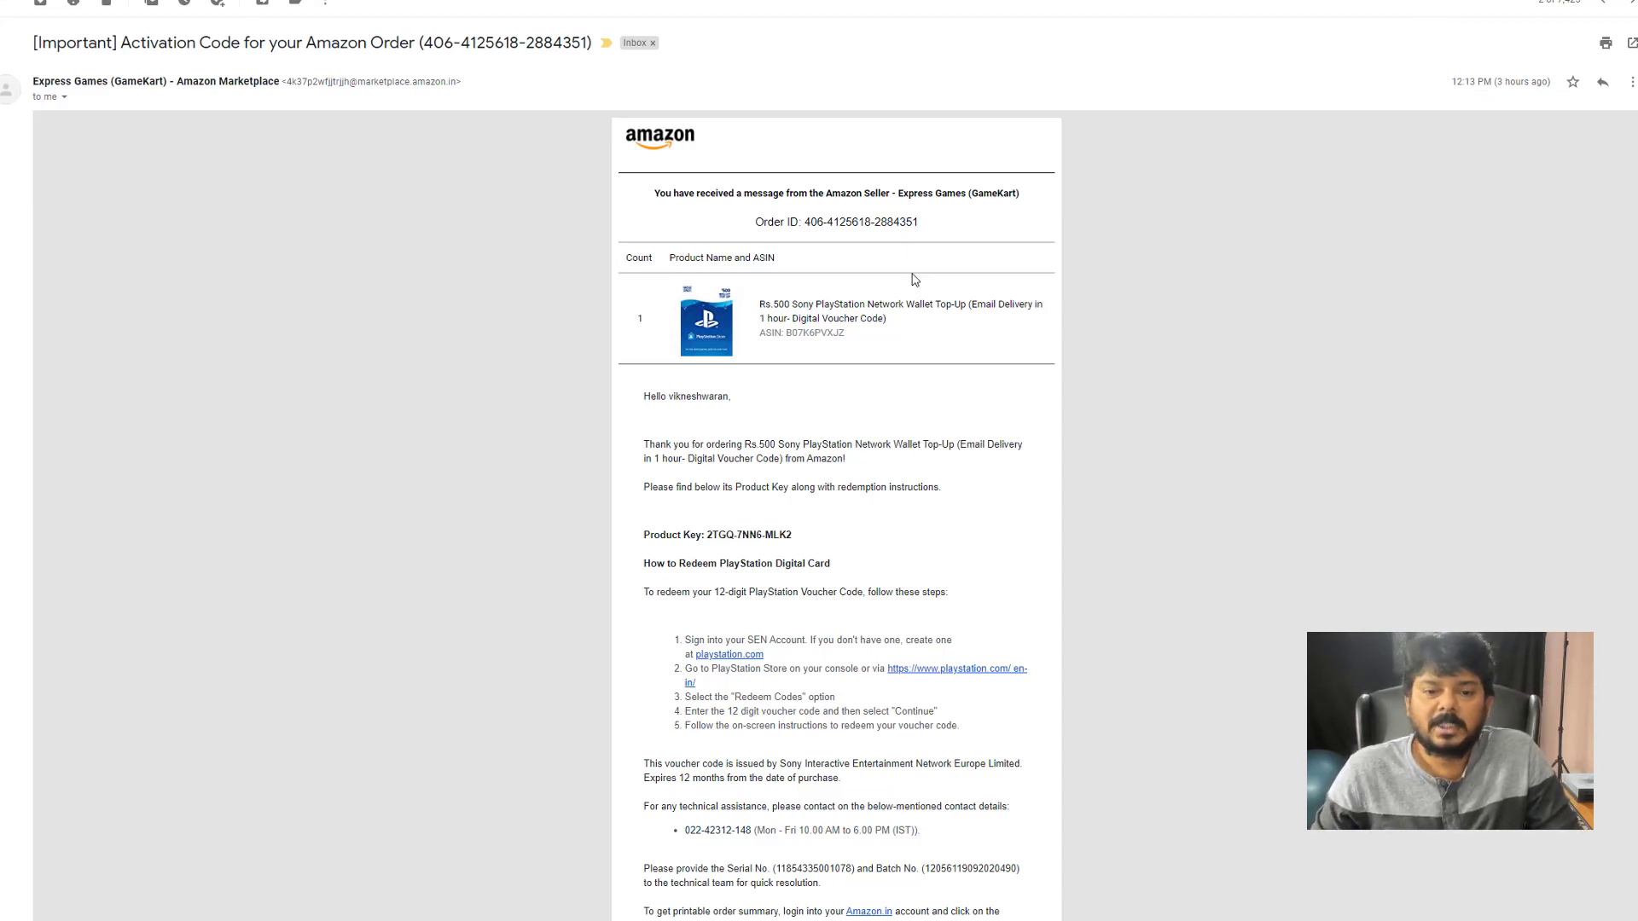
{"action": "left_click_drag", "start_coordinate": [793, 536], "coordinate": [708, 530]}
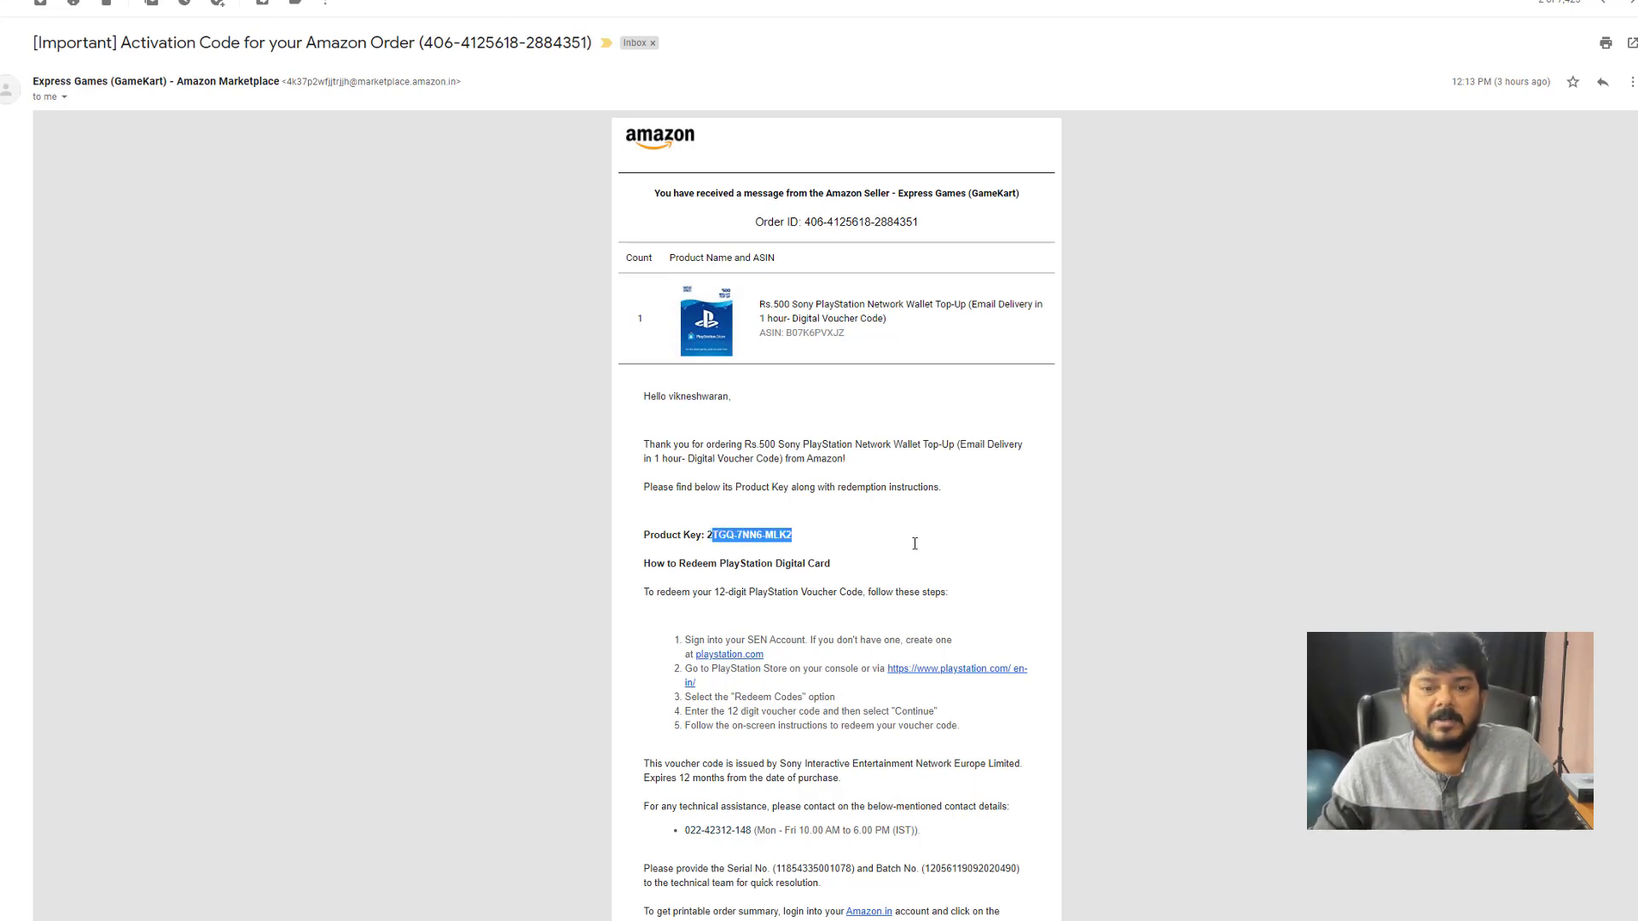
{"action": "left_click", "coordinate": [815, 532]}
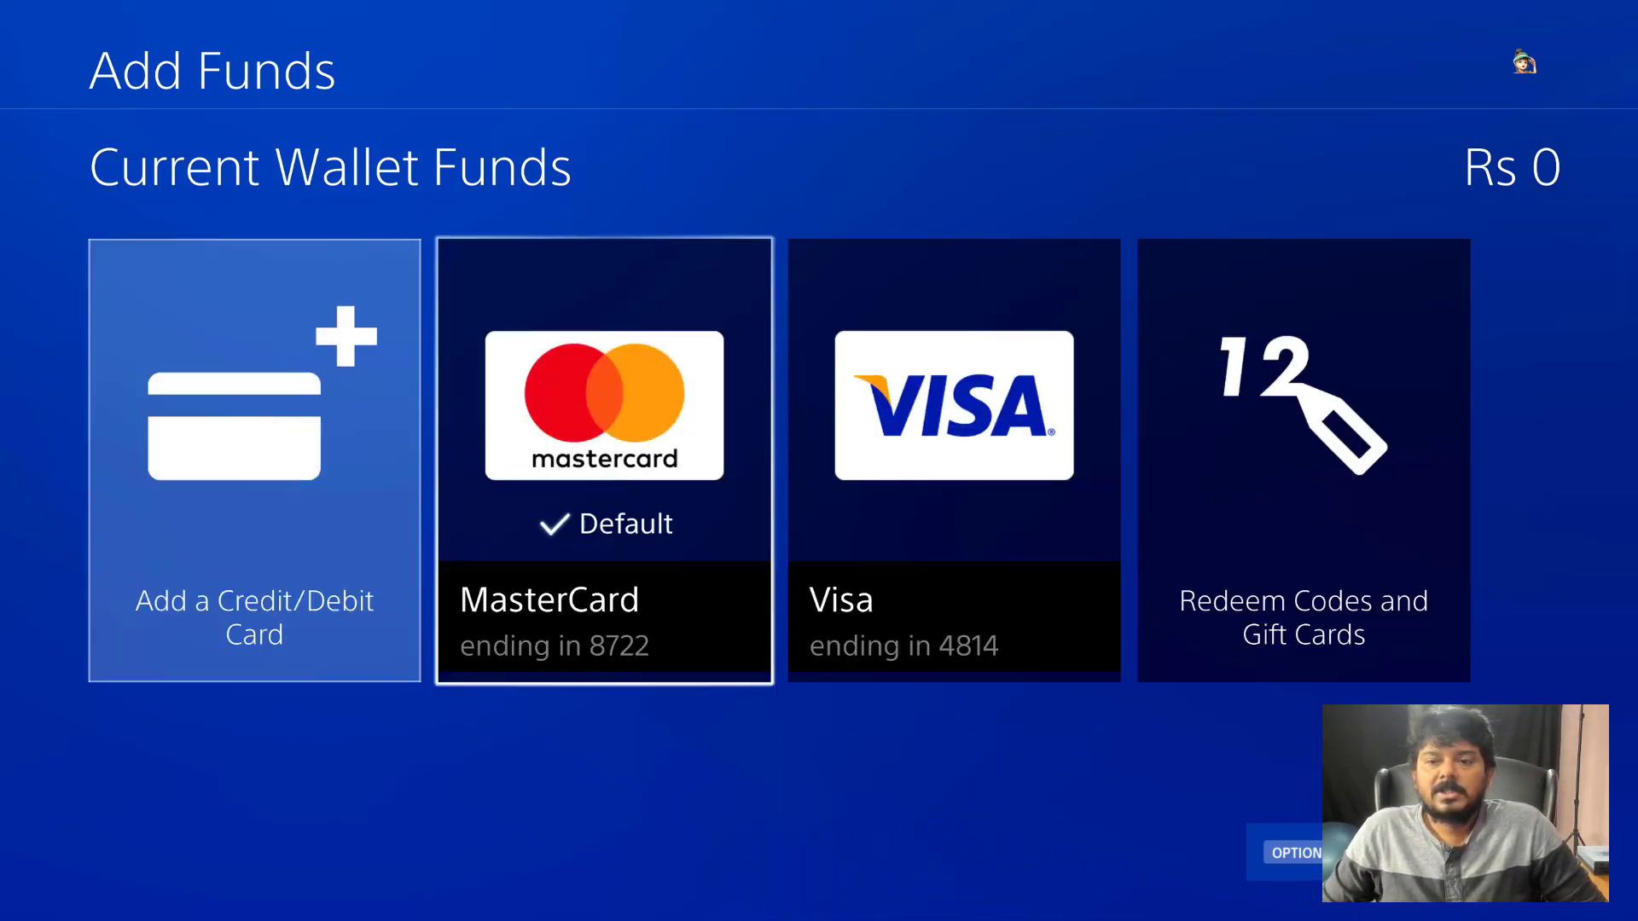
Step: Open 'Redeem Codes and Gift Cards' from the wallet's Add Funds screen showing Rs 0
{"action": "key", "text": "Right"}
{"action": "key", "text": "Right"}
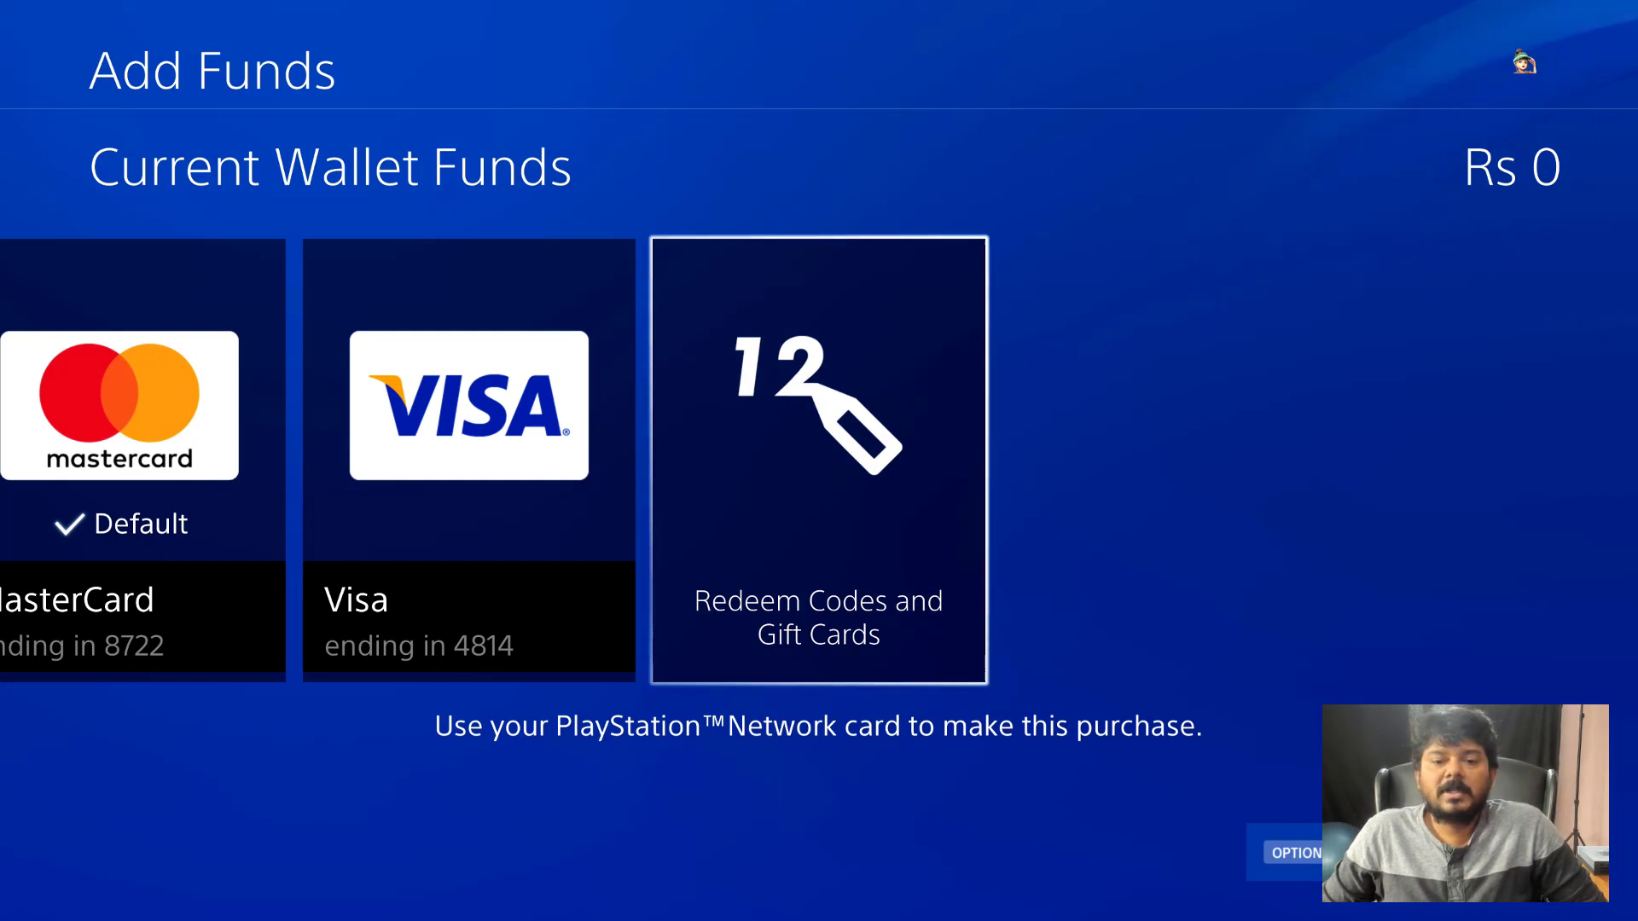
{"action": "key", "text": "Return"}
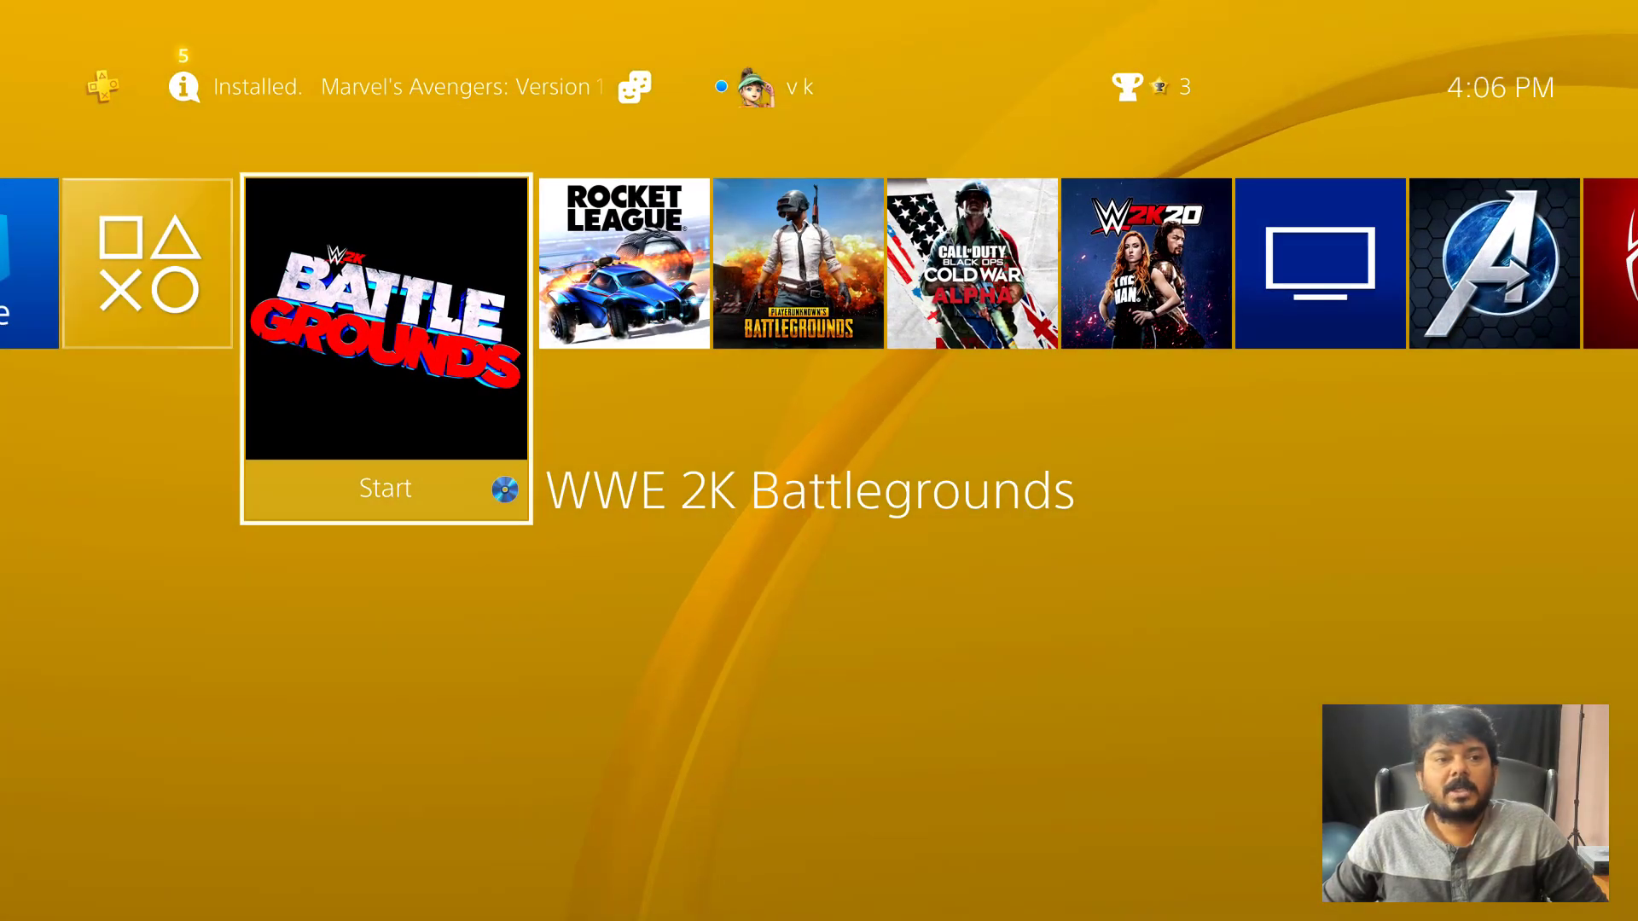
Step: Open PlayStation Store's Redeem Codes screen and enter the 12-digit voucher code
{"action": "key", "text": "Left"}
{"action": "key", "text": "Left"}
{"action": "key", "text": "Return"}
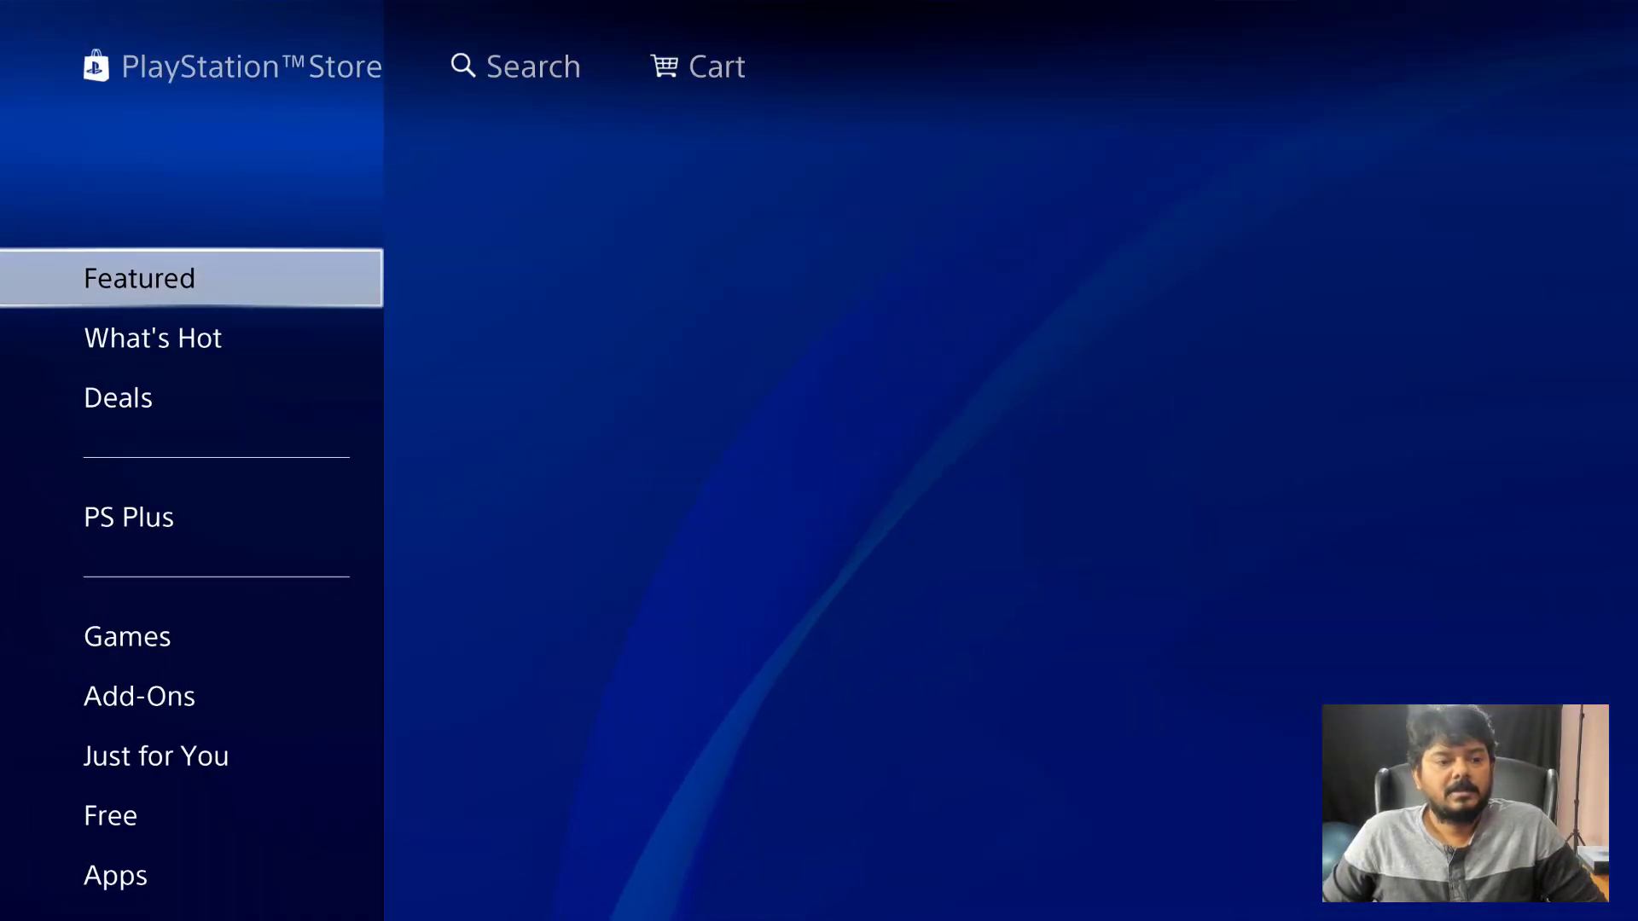
{"action": "key", "text": "Down"}
{"action": "key", "text": "Down"}
{"action": "key", "text": "Down"}
{"action": "key", "text": "Down"}
{"action": "key", "text": "Down"}
{"action": "key", "text": "Down"}
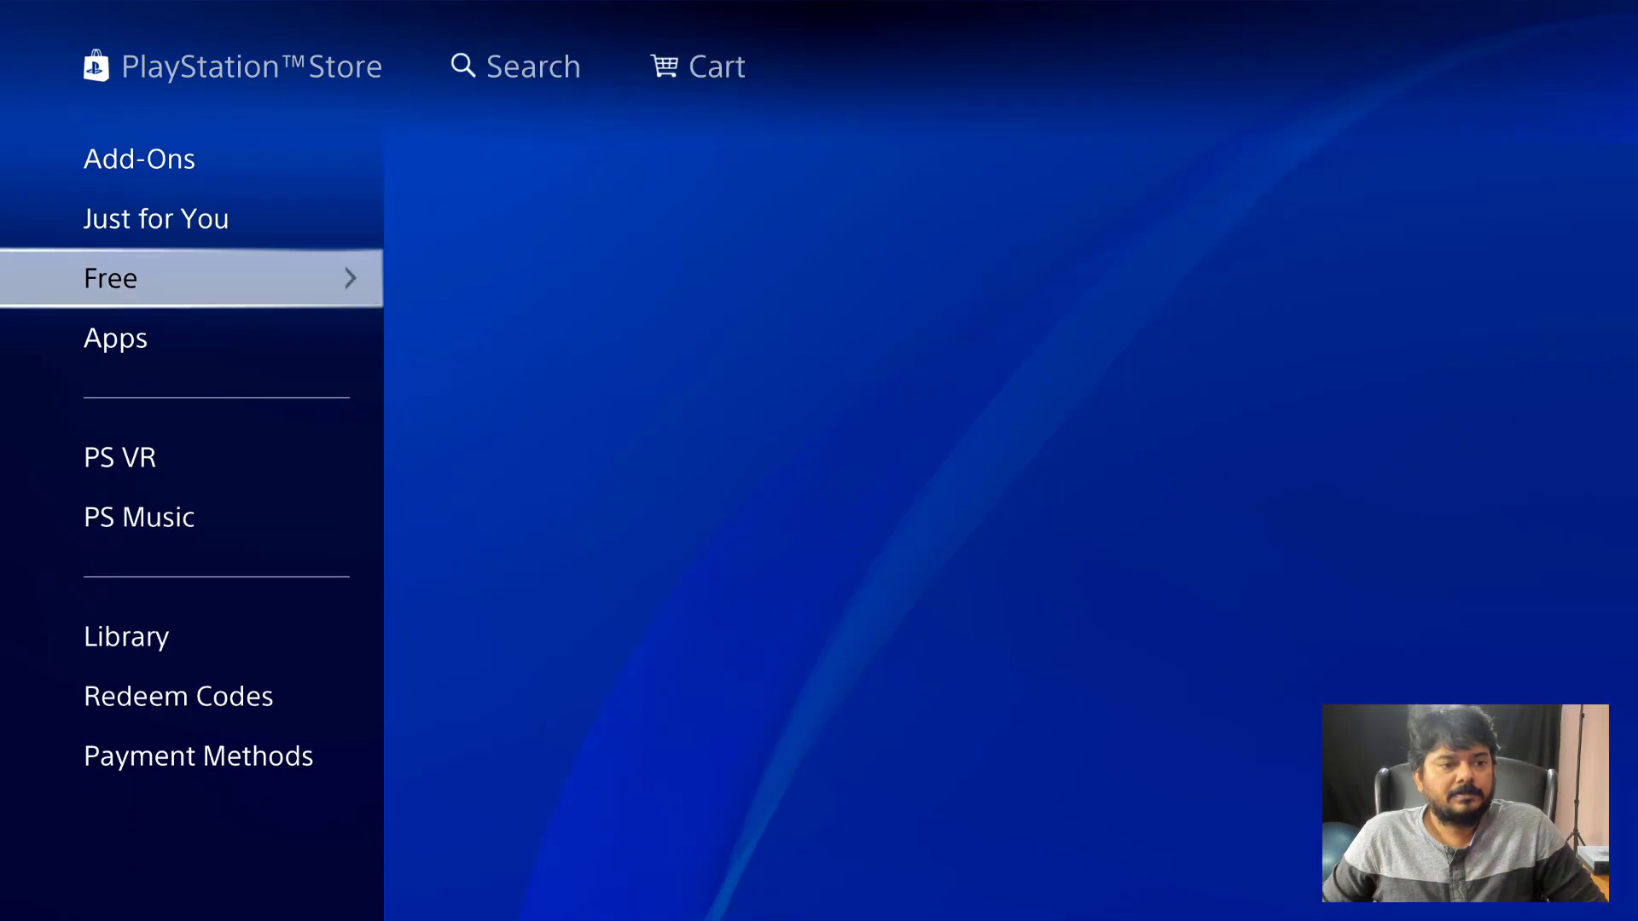
{"action": "key", "text": "Down"}
{"action": "key", "text": "Down"}
{"action": "key", "text": "Down"}
{"action": "key", "text": "Down"}
{"action": "key", "text": "Down"}
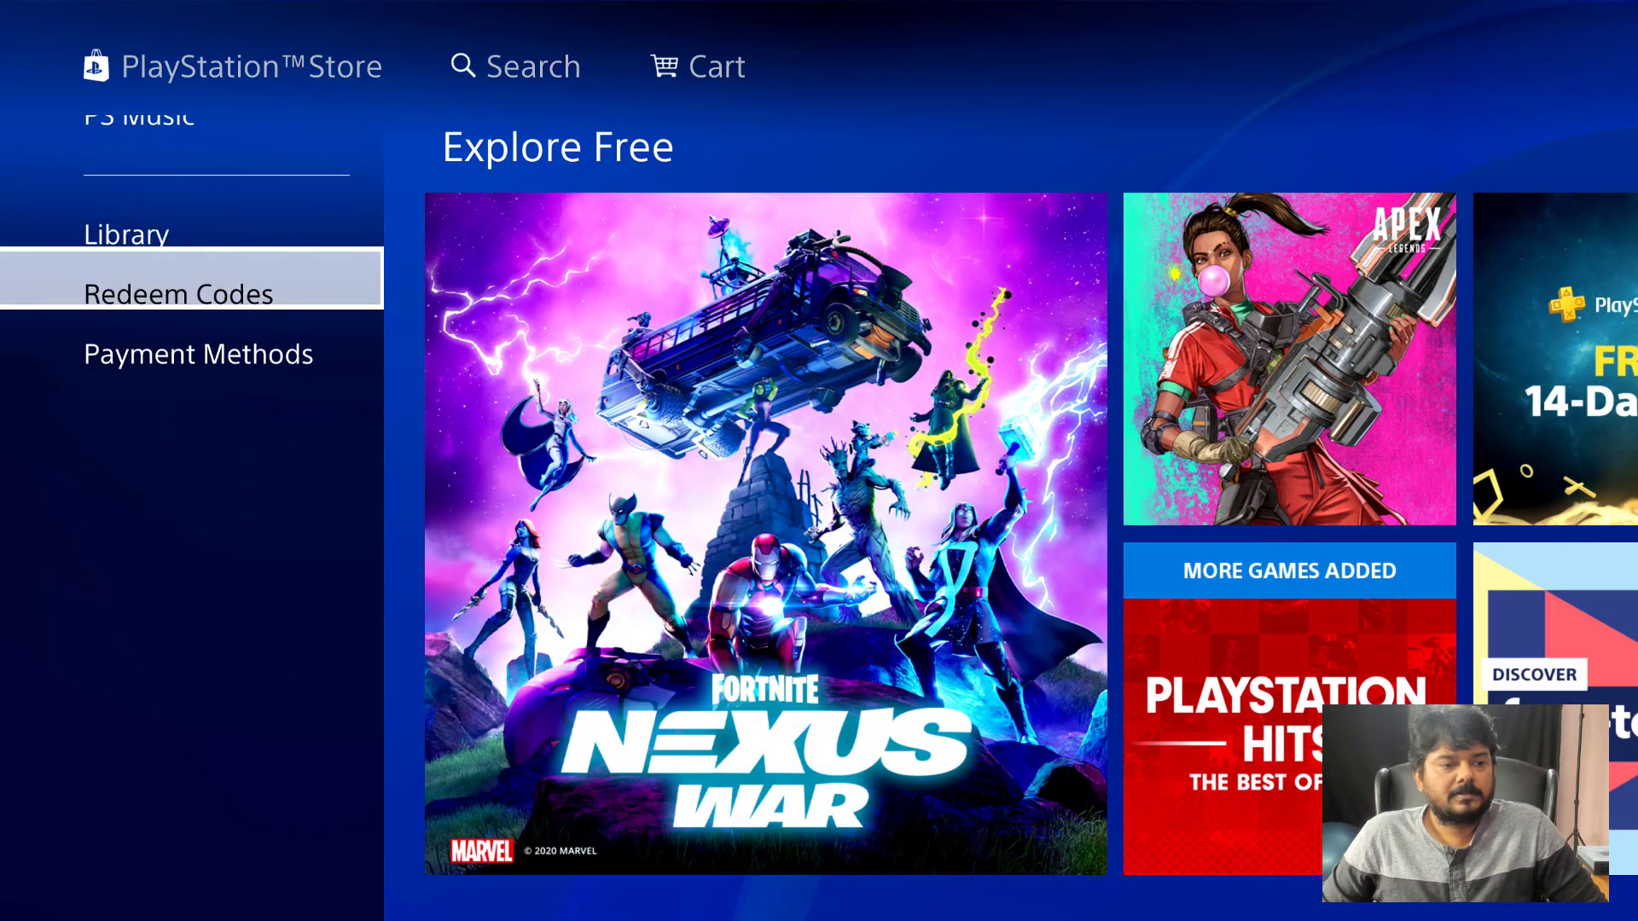
{"action": "key", "text": "Return"}
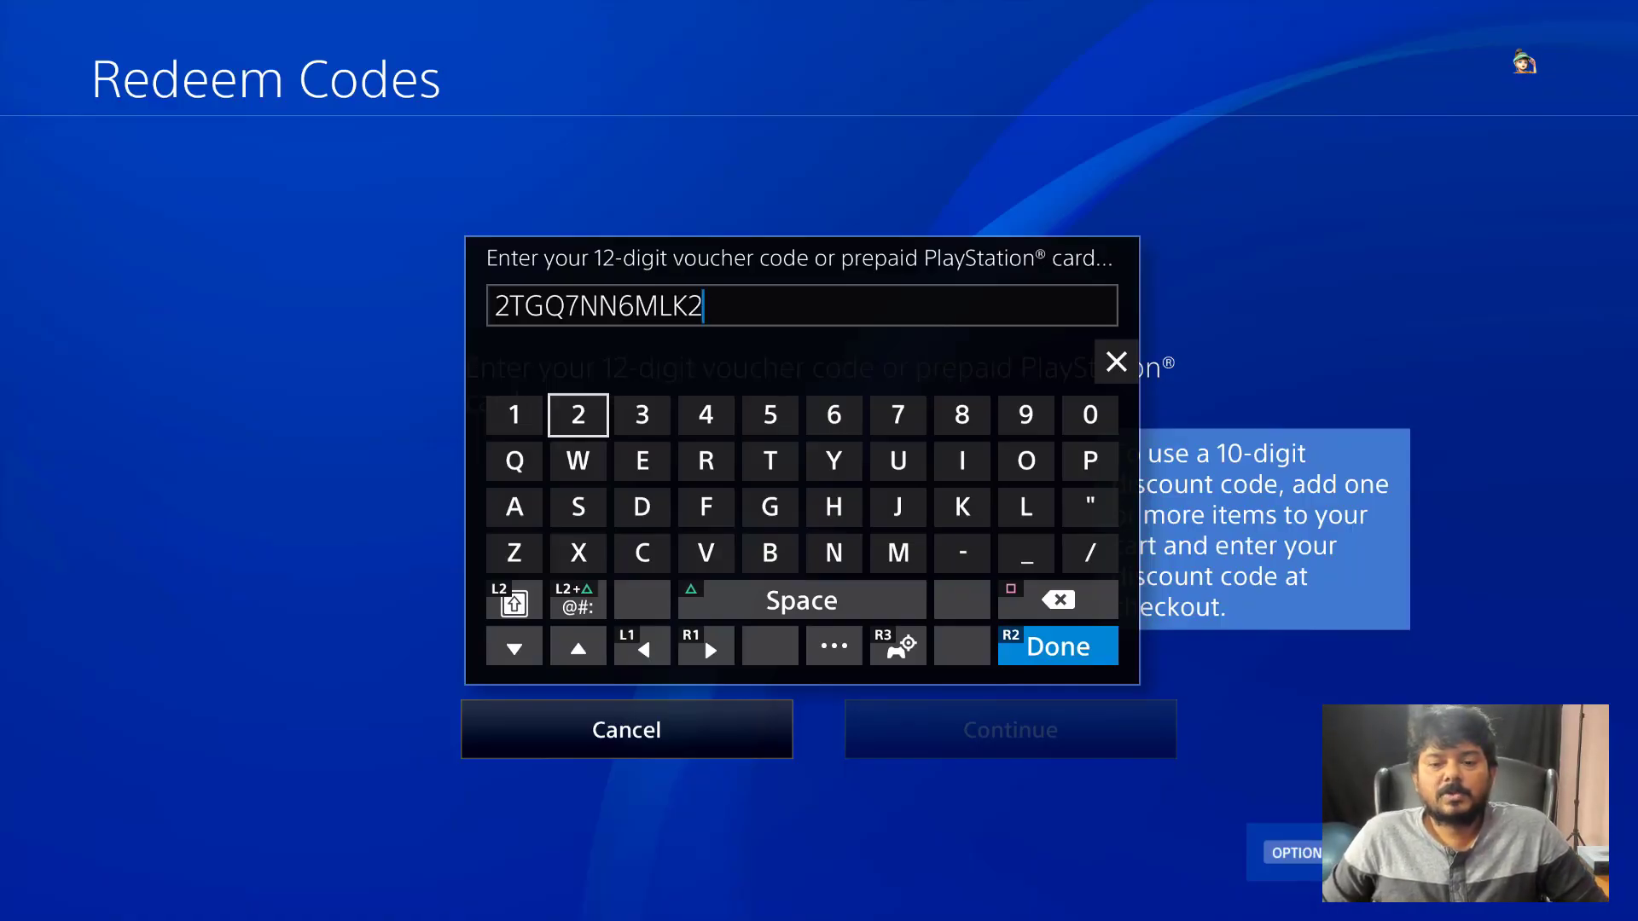
Step: Submit the voucher code and confirm adding Rs 500 to the wallet
{"action": "key", "text": "Return"}
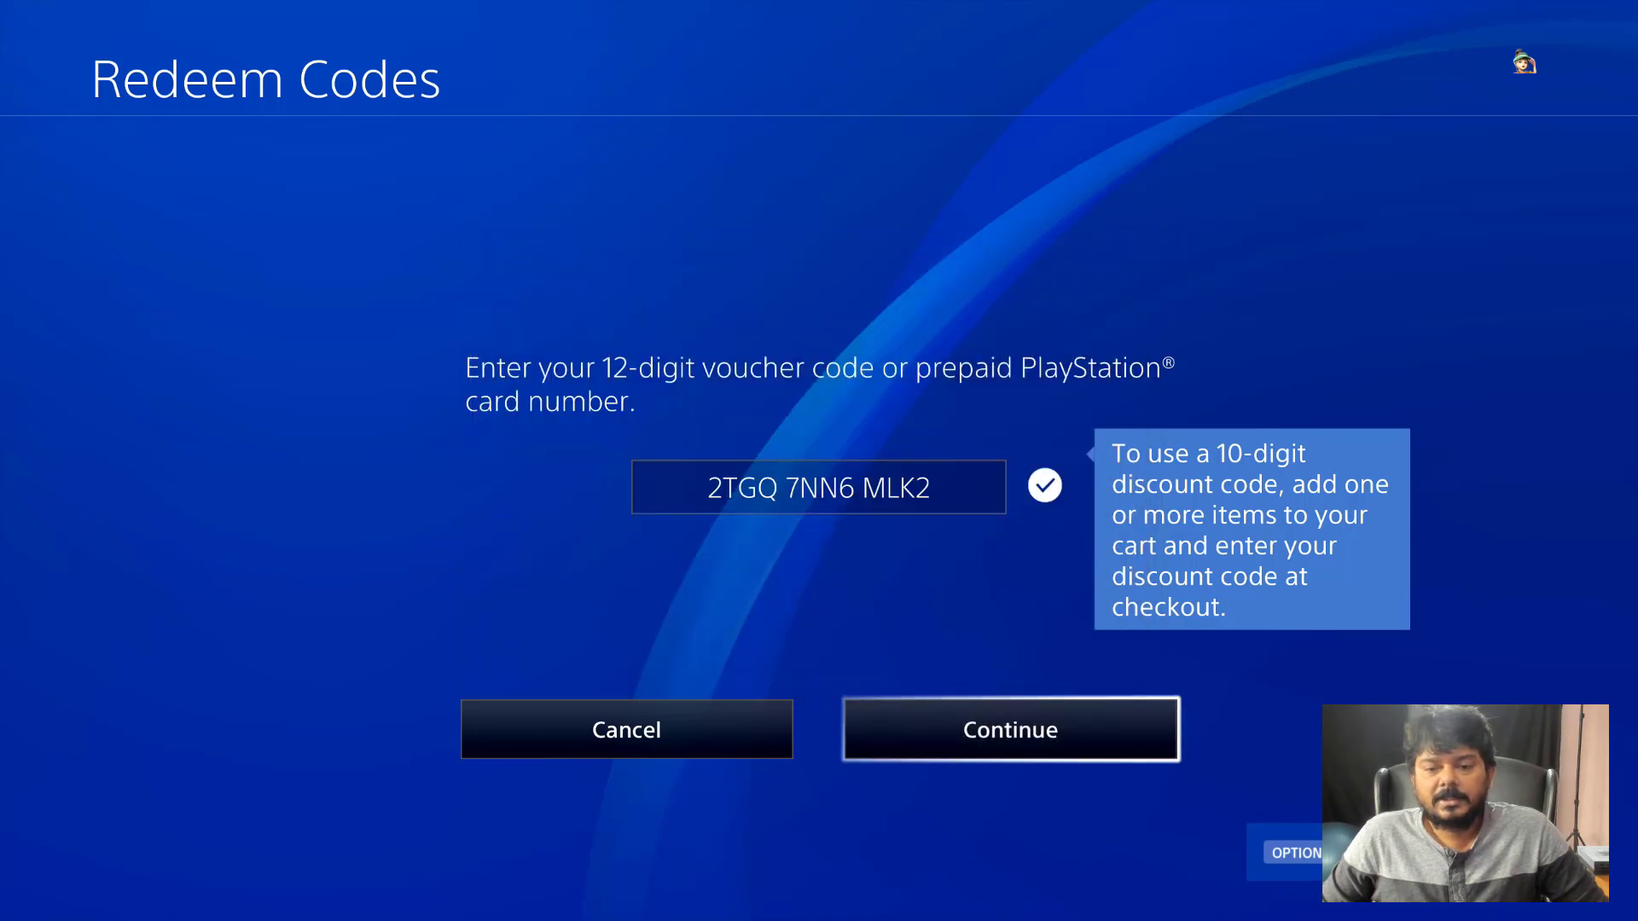
{"action": "key", "text": "Return"}
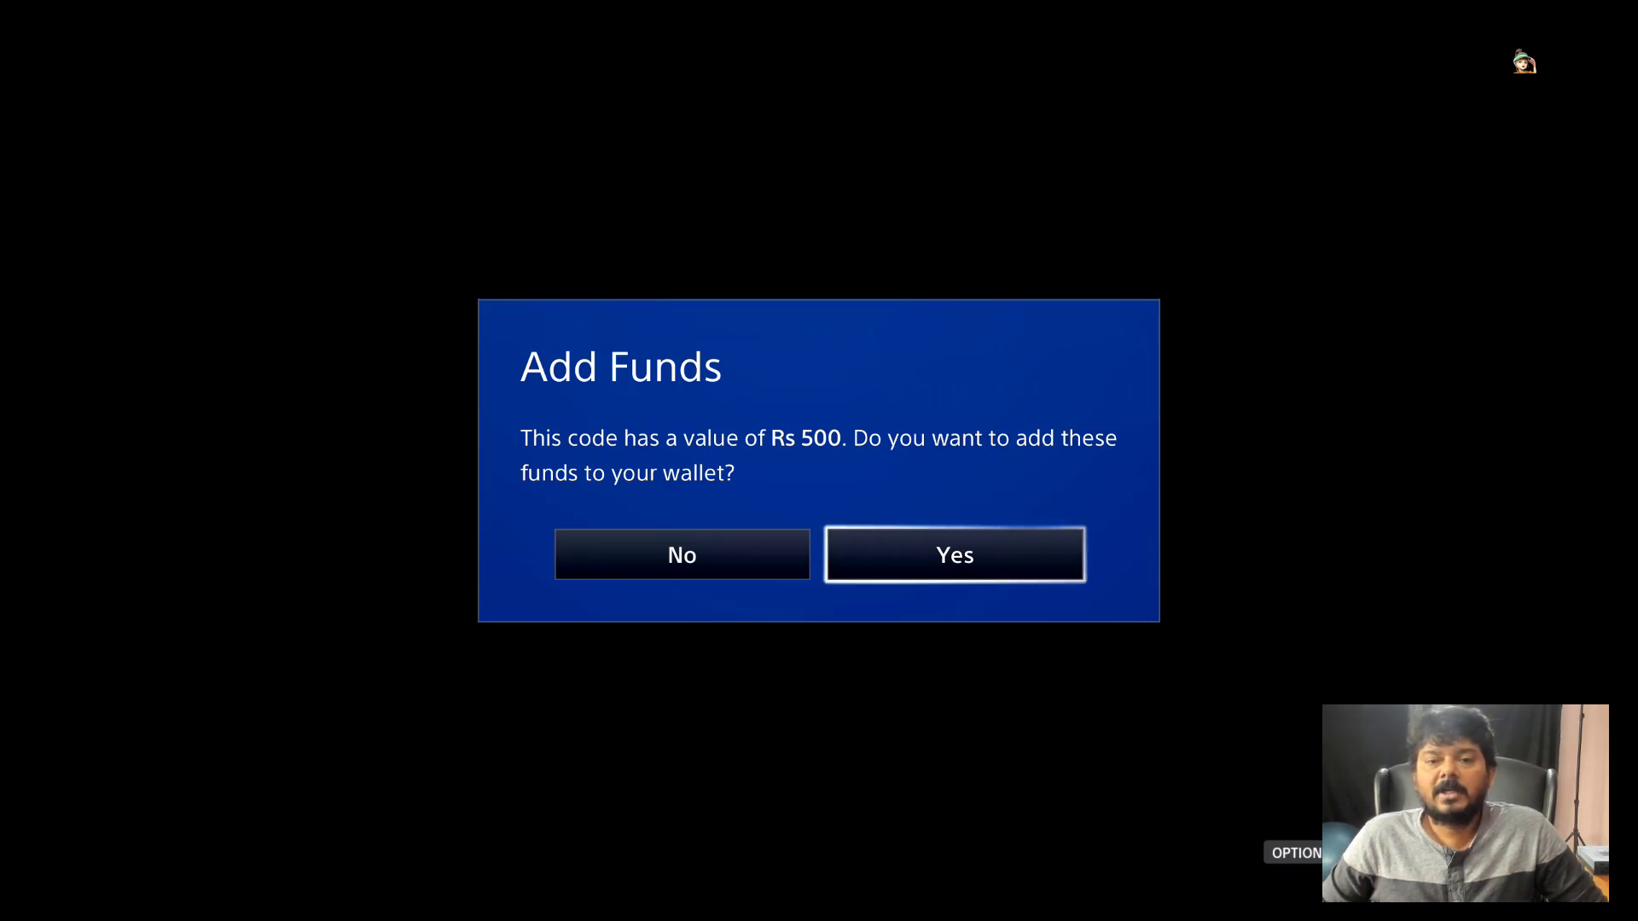
{"action": "key", "text": "Return"}
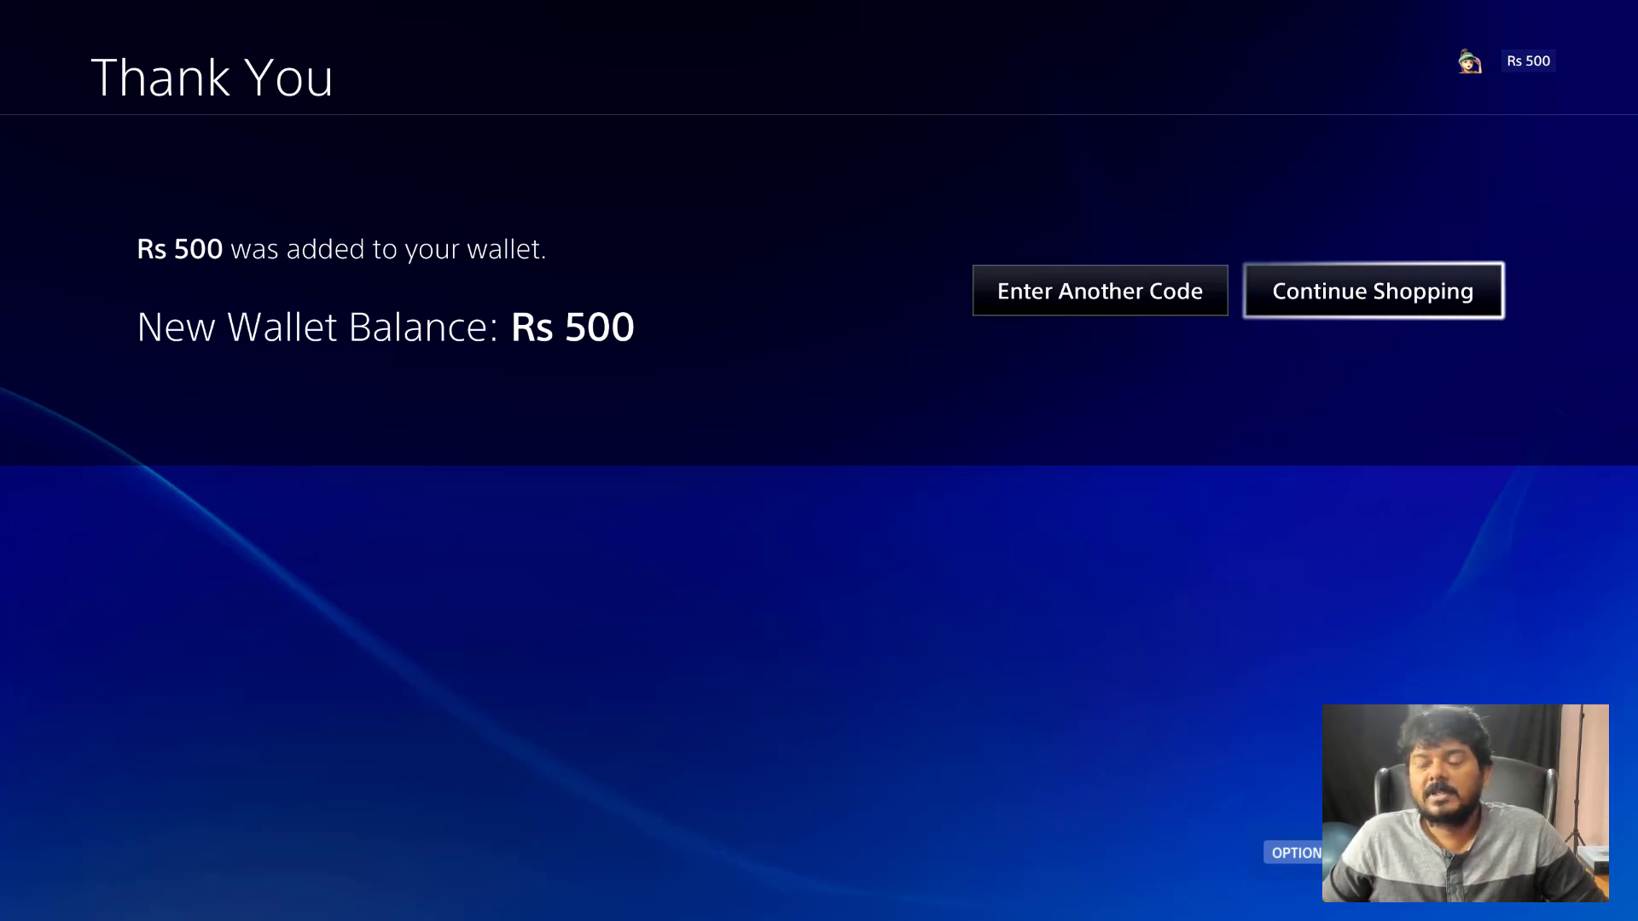
Step: Leave the Store for the home screen and open Settings
{"action": "key", "text": "Return"}
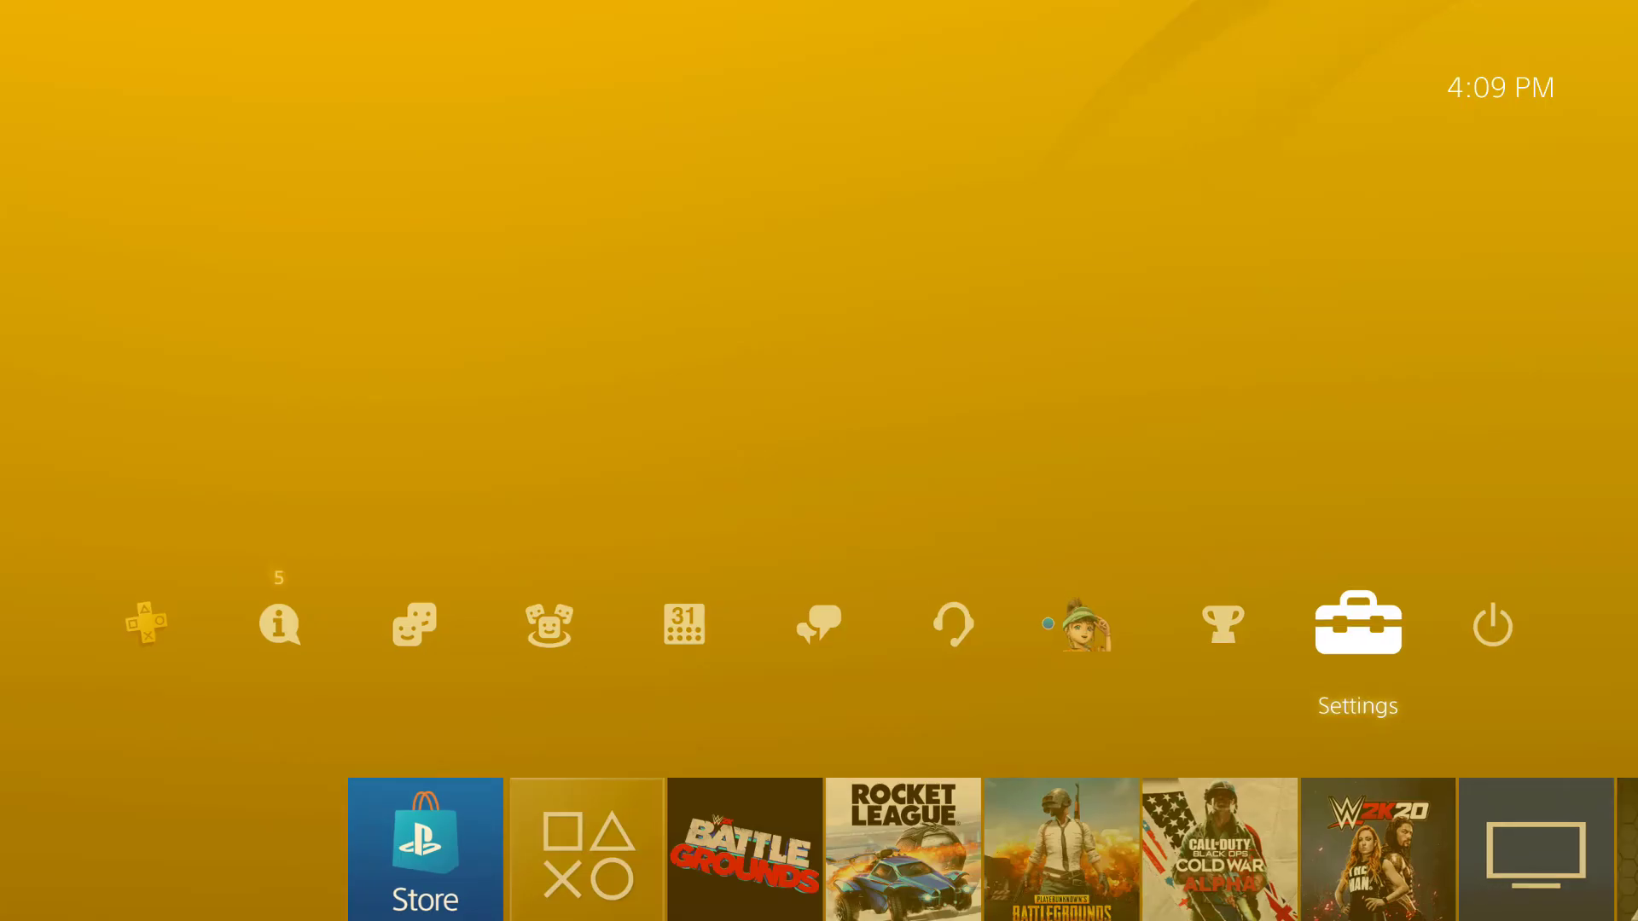
{"action": "key", "text": "Right"}
{"action": "key", "text": "Left"}
{"action": "key", "text": "Return"}
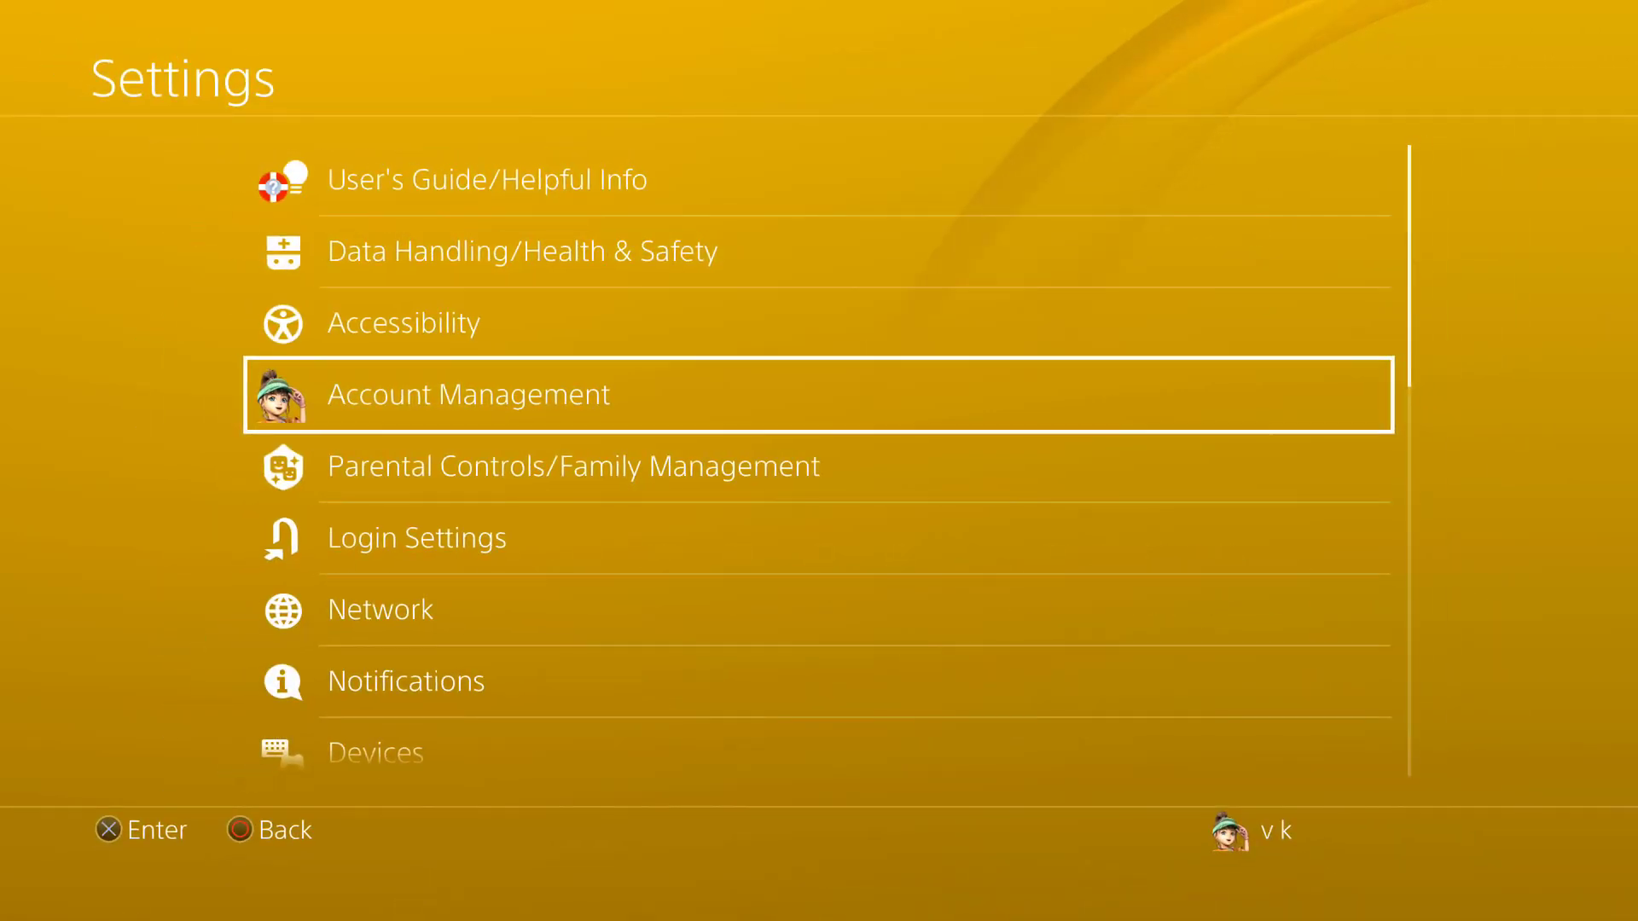
Step: Go to Account Management > Account Information > Wallet > Add Funds, showing Rs 500
{"action": "key", "text": "Down"}
{"action": "key", "text": "Up"}
{"action": "key", "text": "Return"}
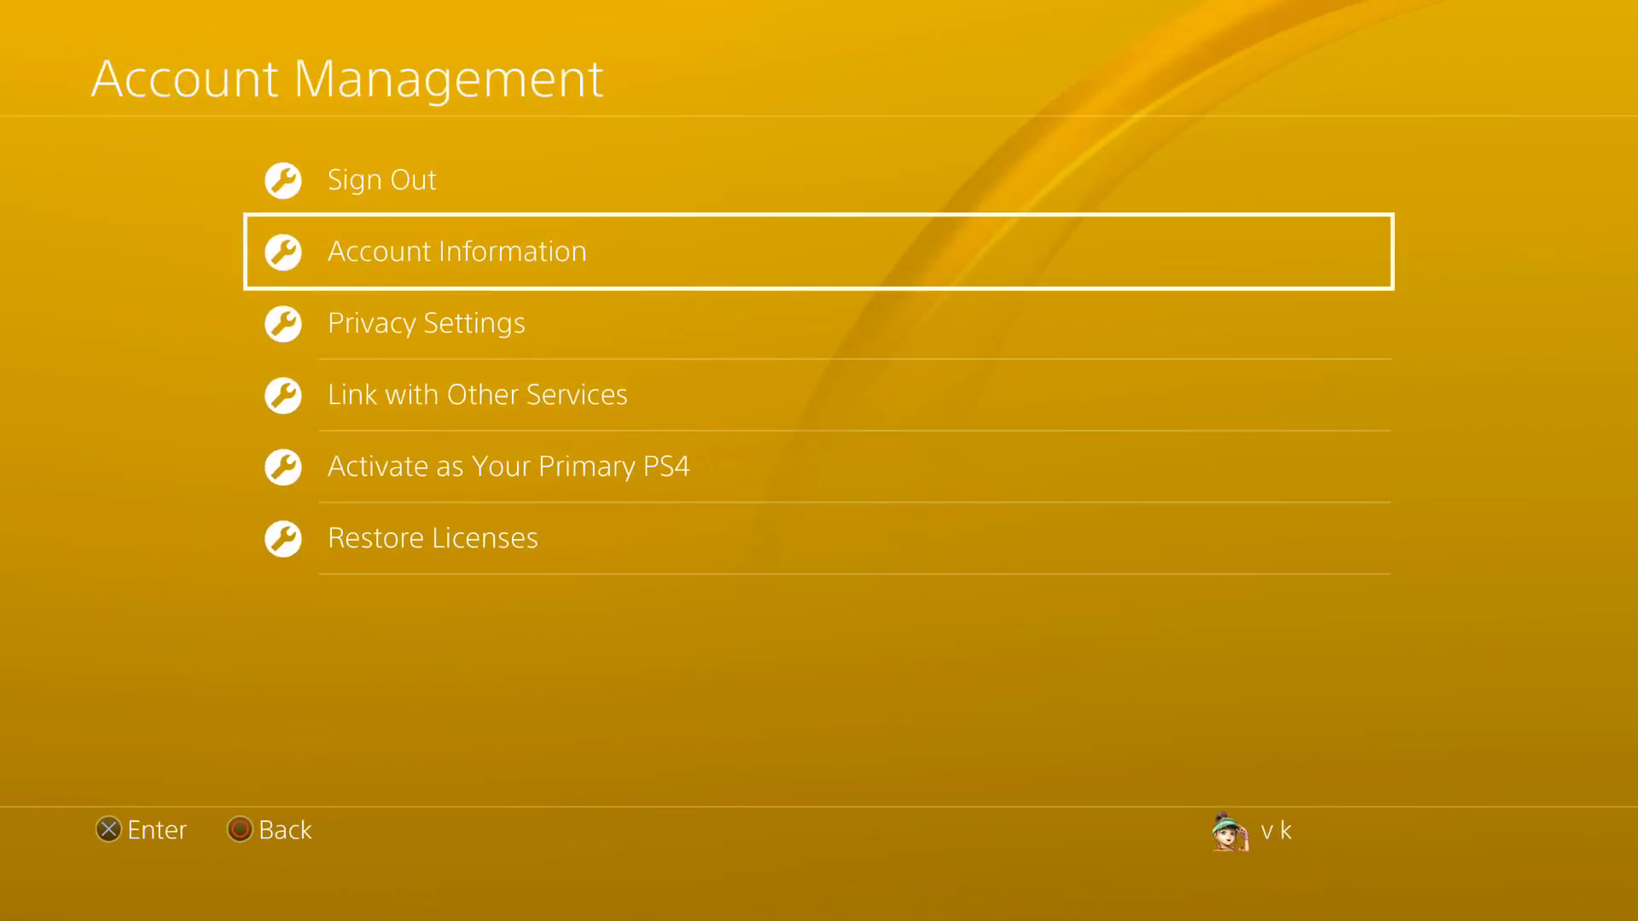
{"action": "key", "text": "Return"}
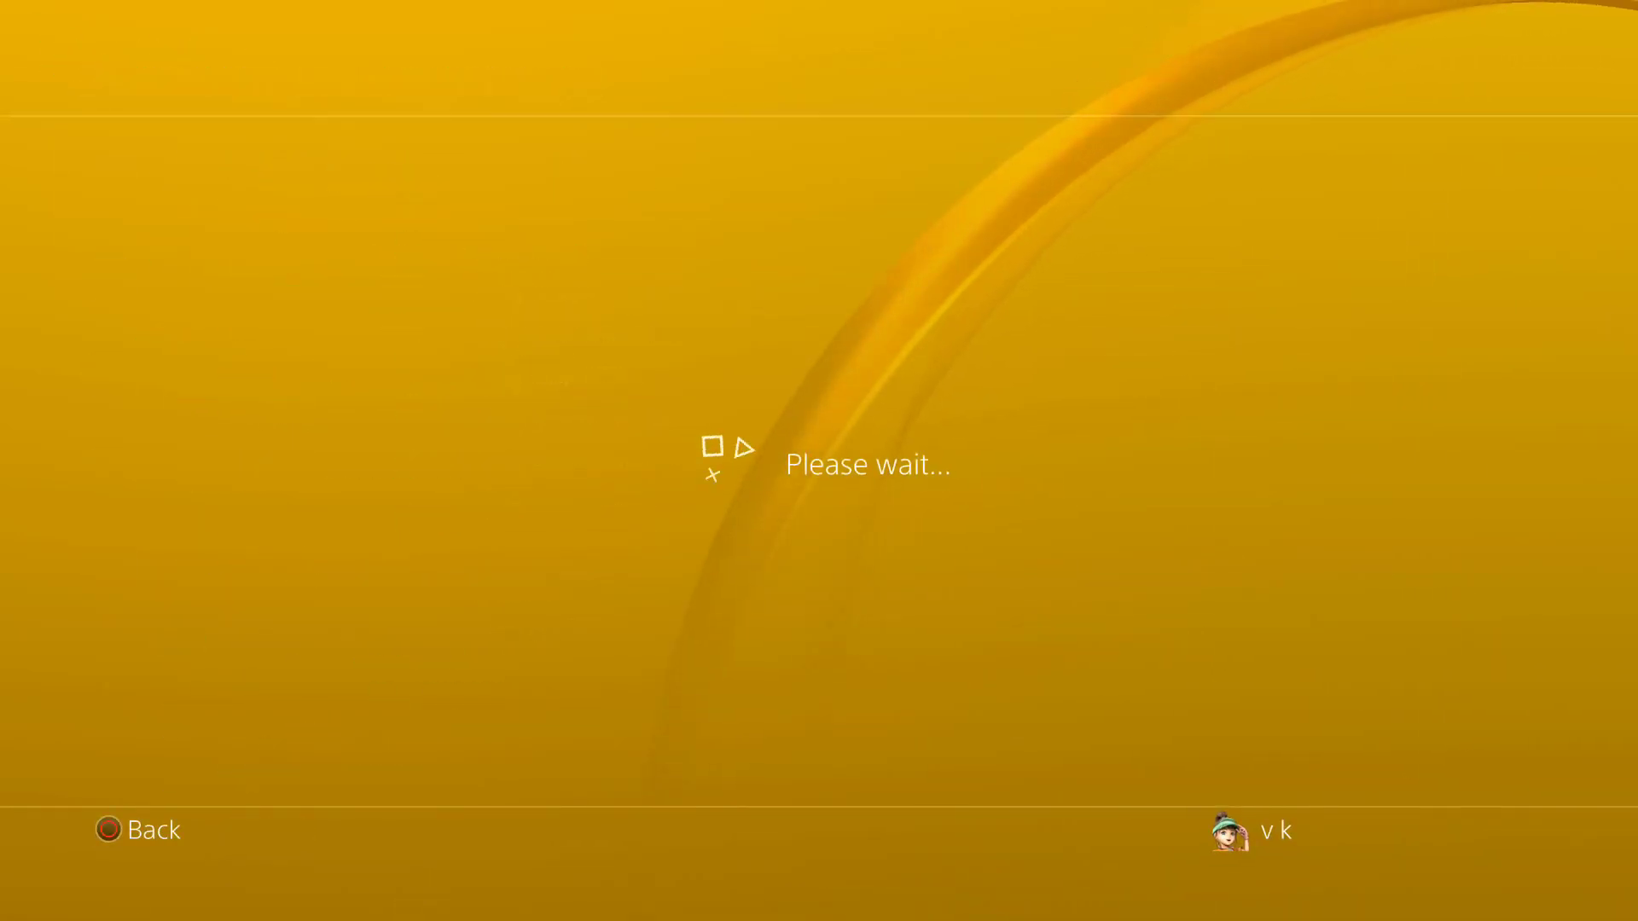
{"action": "key", "text": "Return"}
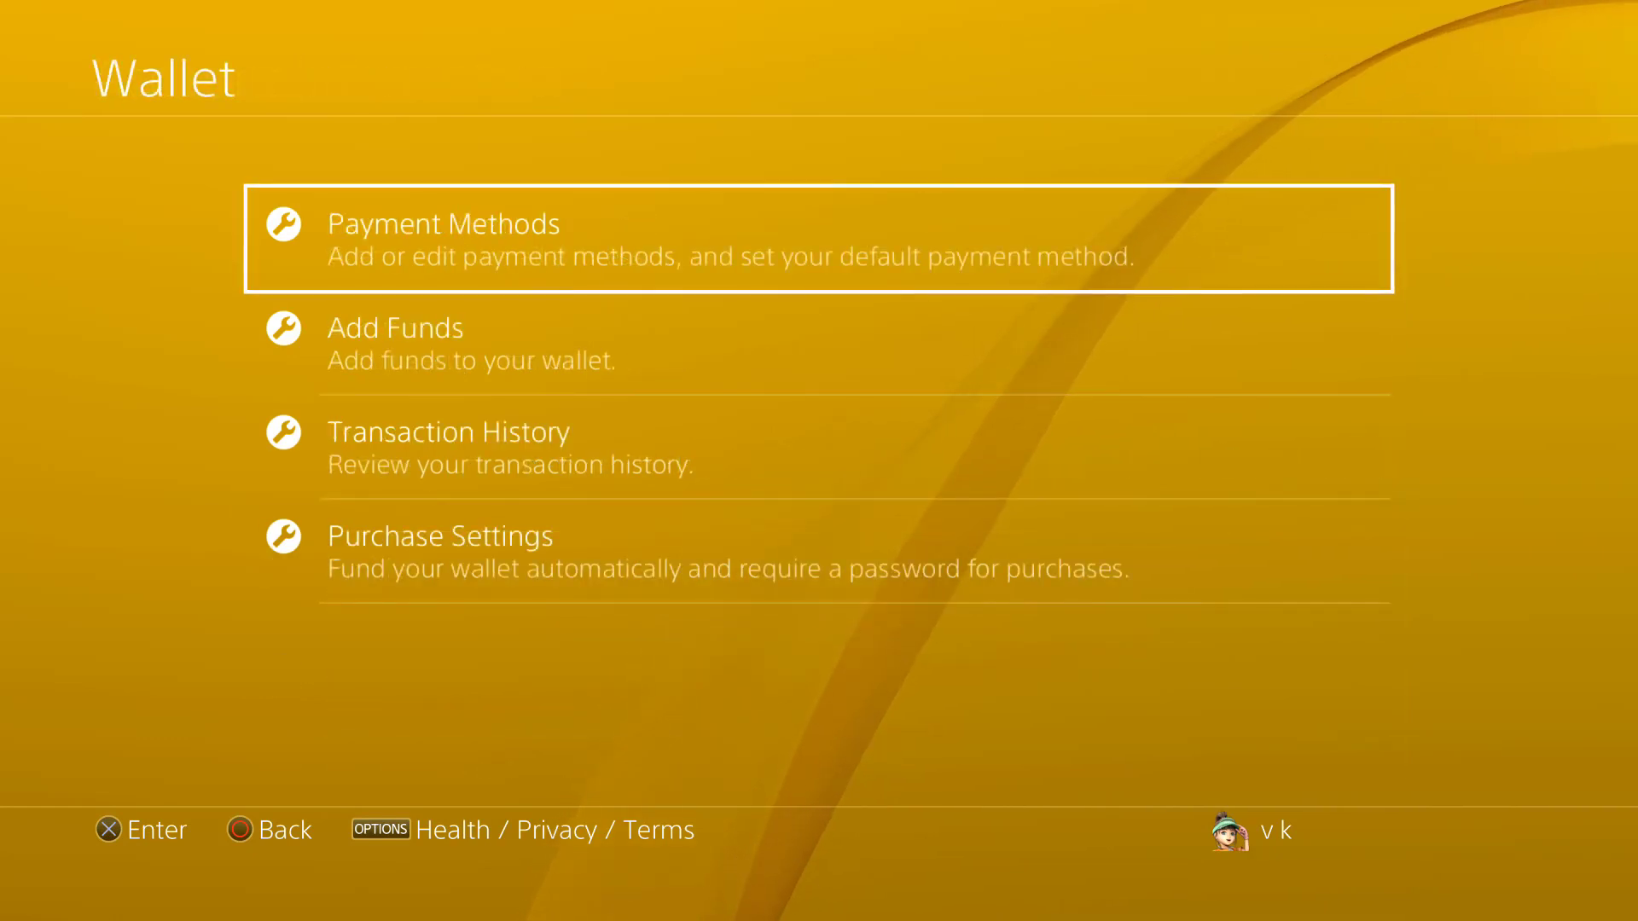
{"action": "key", "text": "Down"}
{"action": "key", "text": "Return"}
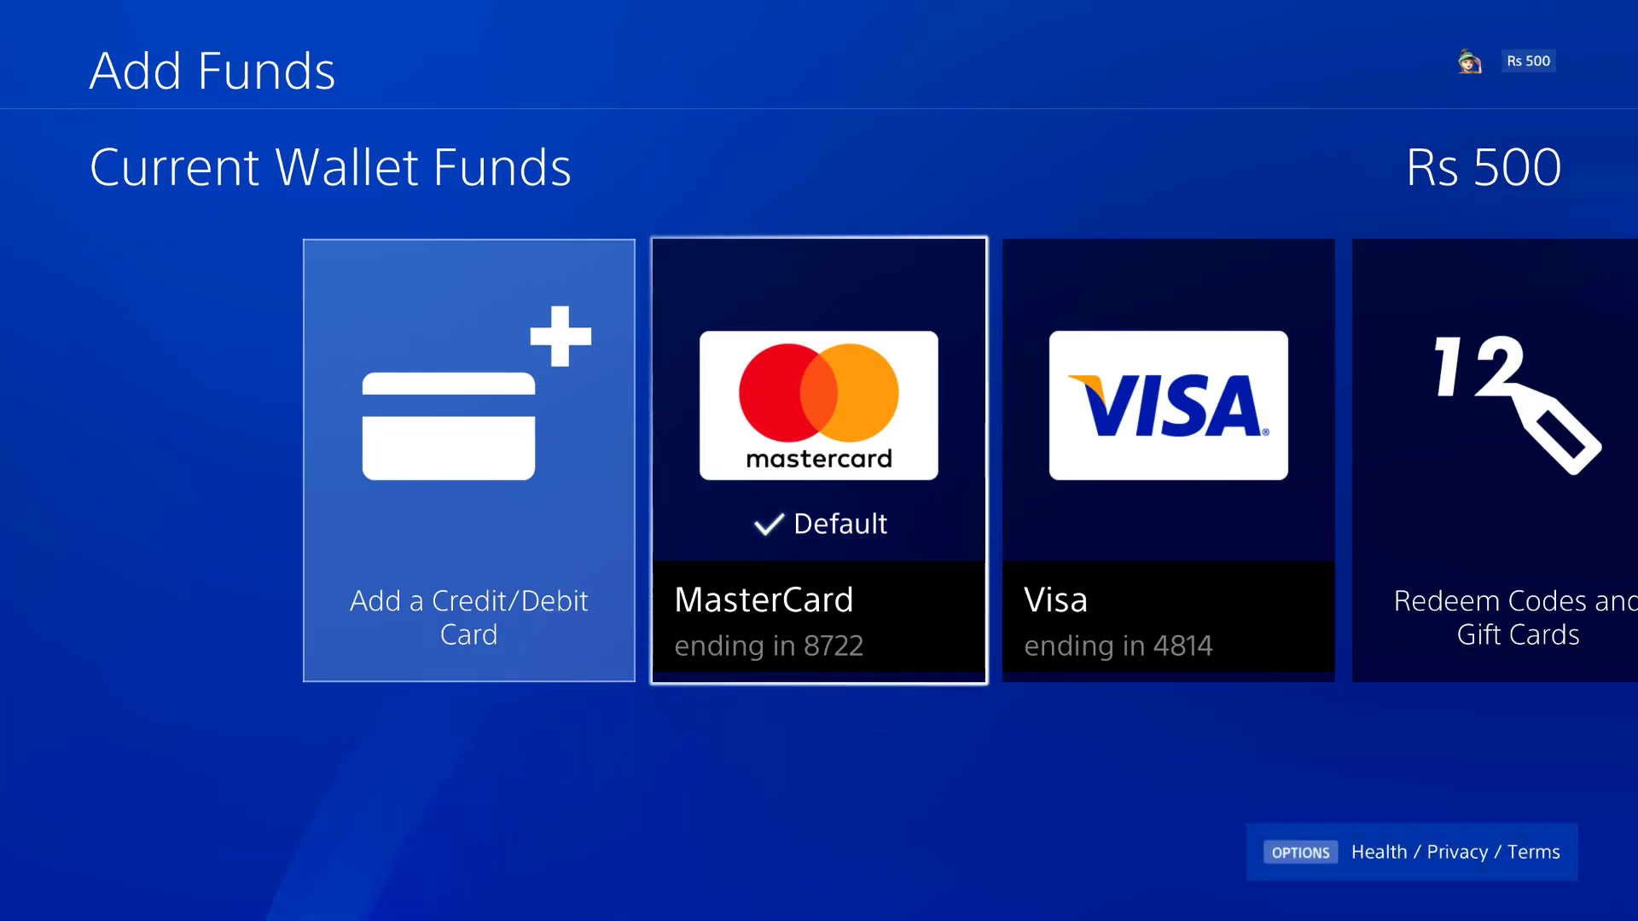
{"action": "key", "text": "Right"}
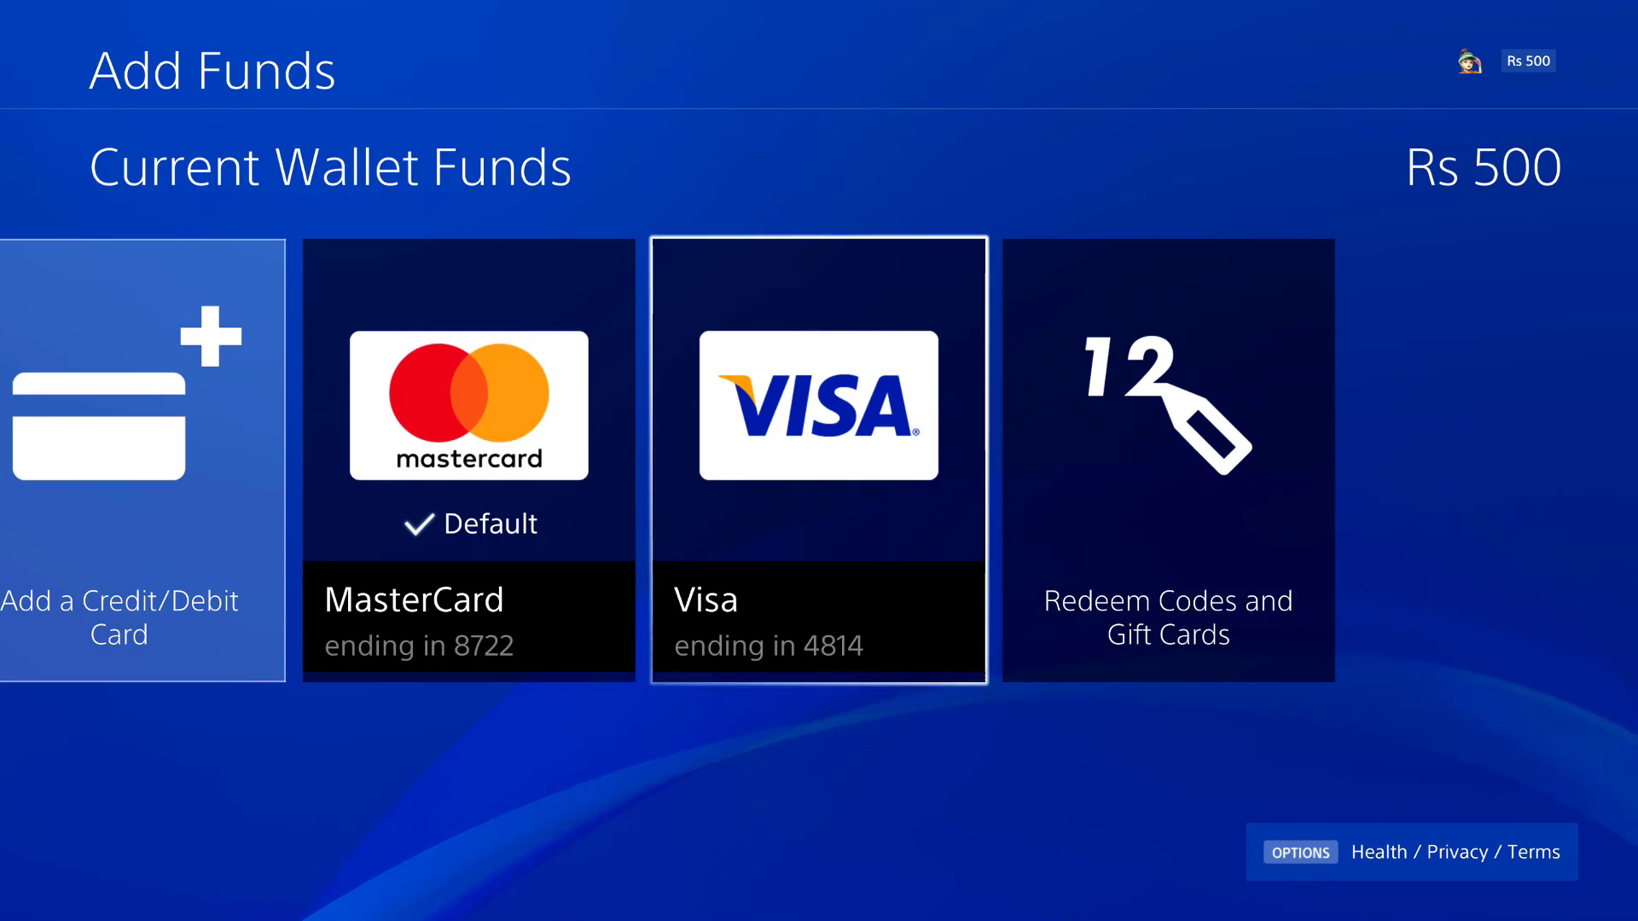